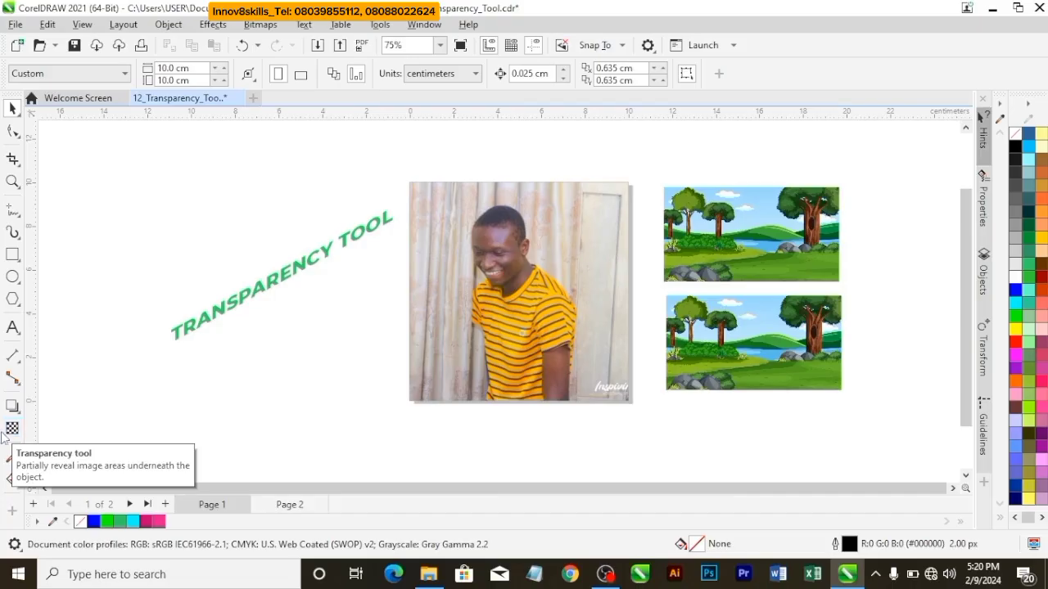
- Draw a rectangle about 4.1 by 3.2 cm above the start of the TRANSPARENCY TOOL text and fill it with pink
left_click(7, 429)
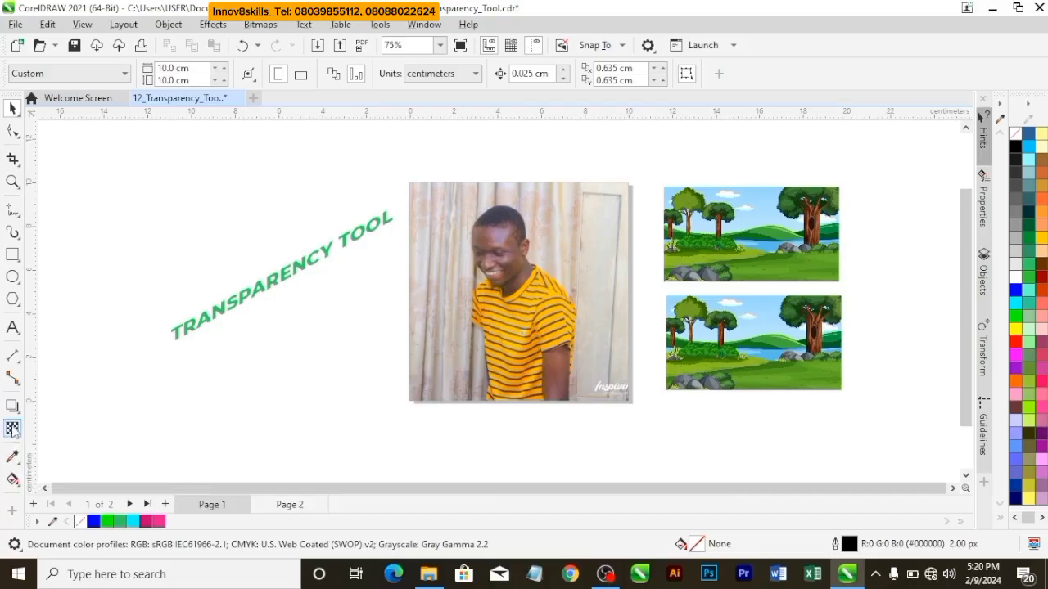
left_click(12, 254)
left_click_drag(112, 225, 203, 295)
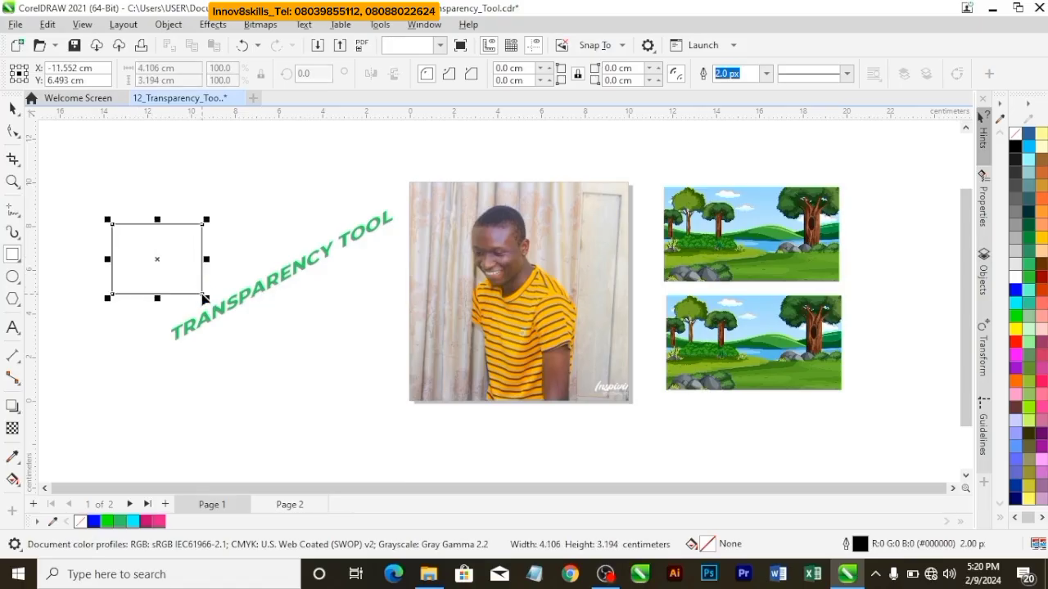
left_click(156, 525)
left_click(13, 109)
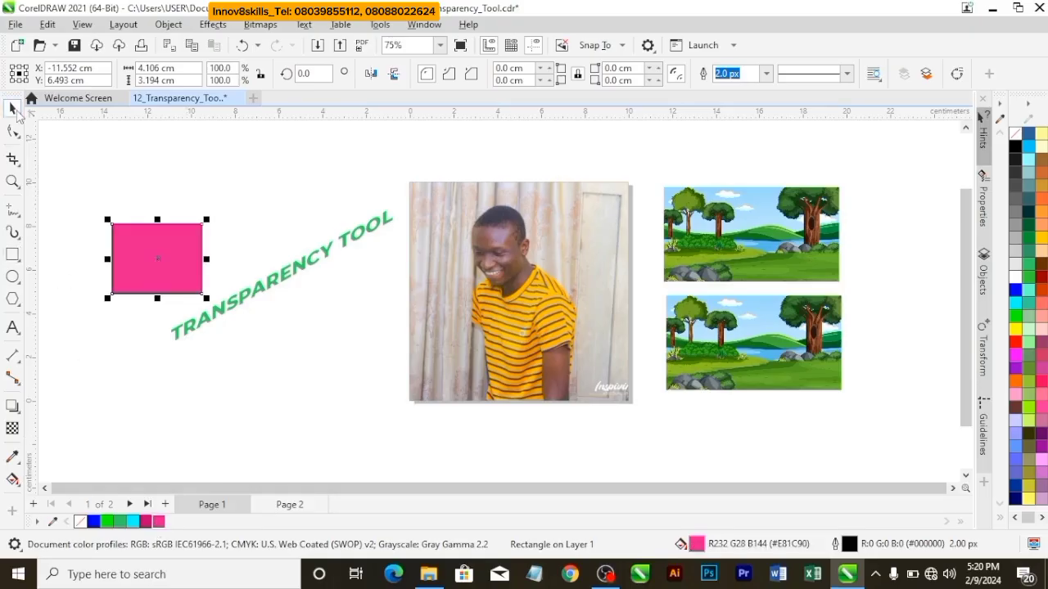
- Apply a uniform transparency of 57 to the pink rectangle, trying 100 and 0 before settling on it
left_click(12, 428)
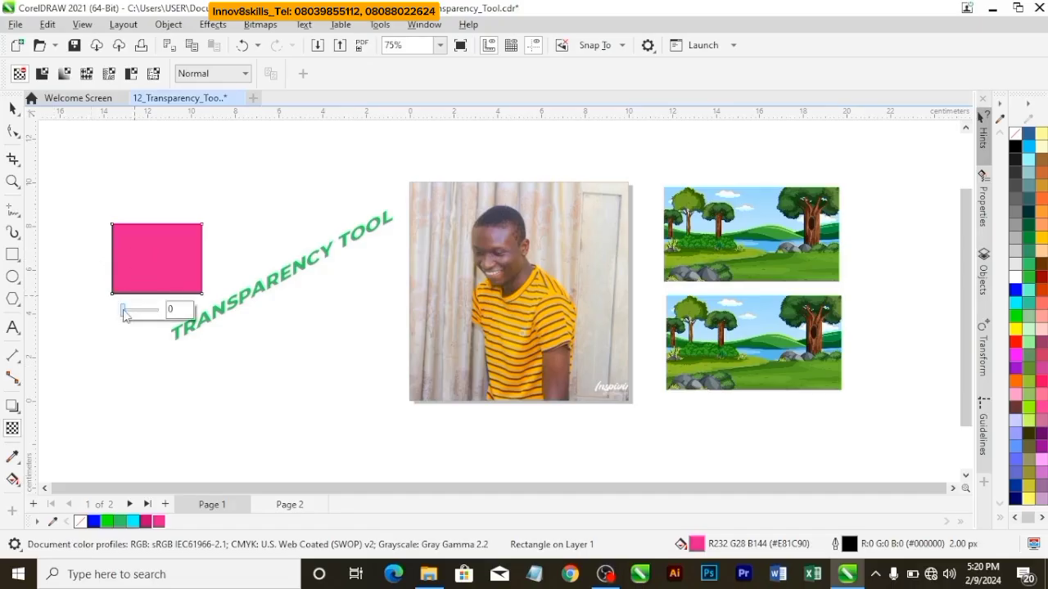
left_click_drag(124, 315, 167, 326)
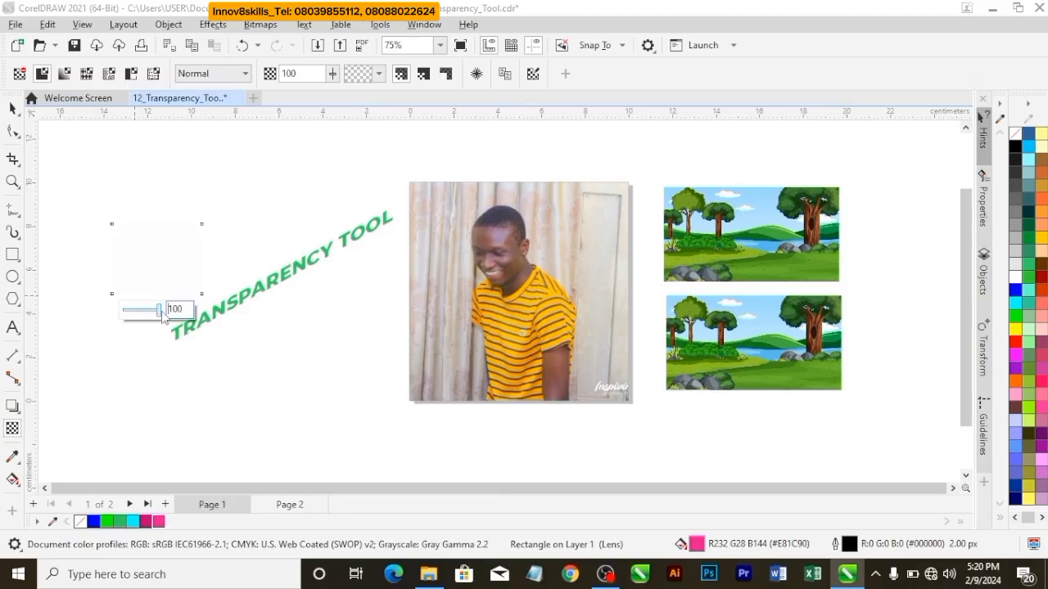
left_click_drag(159, 317, 121, 318)
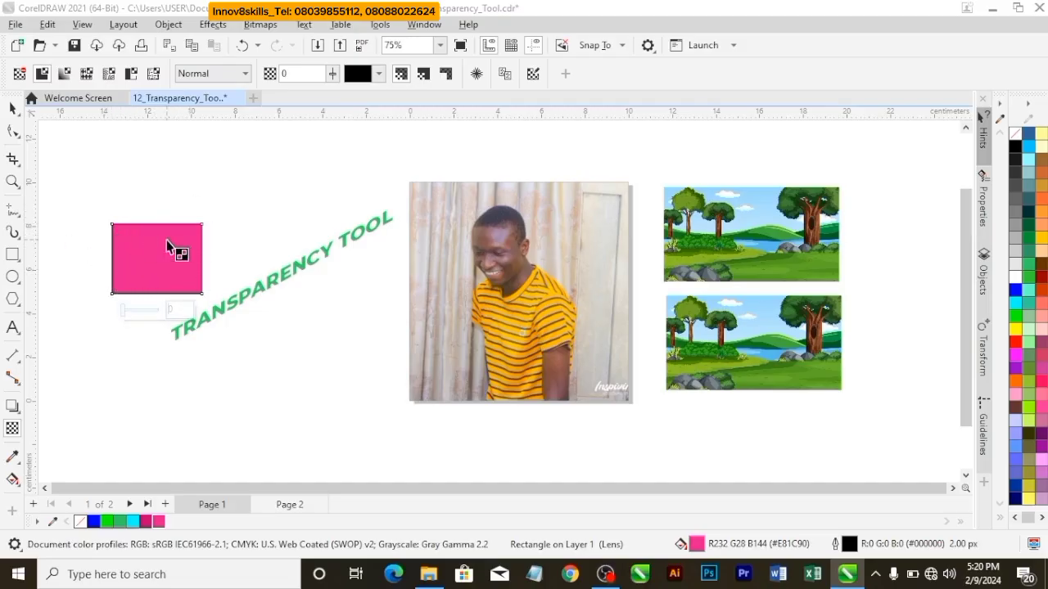
mouse_move(122, 309)
left_mouse_down()
mouse_move(159, 311)
mouse_move(143, 312)
left_mouse_up()
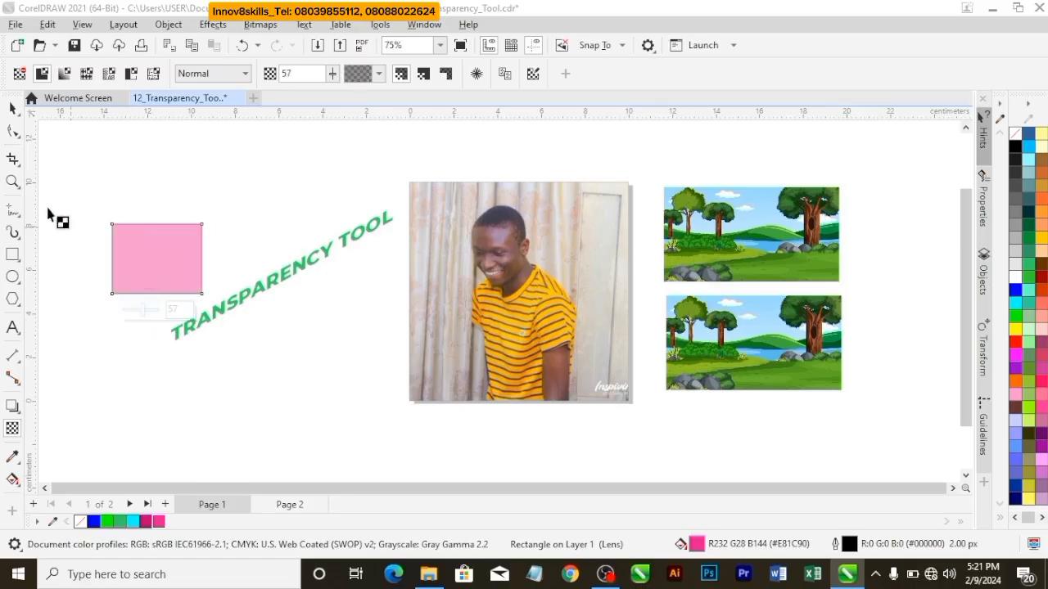
left_click(12, 111)
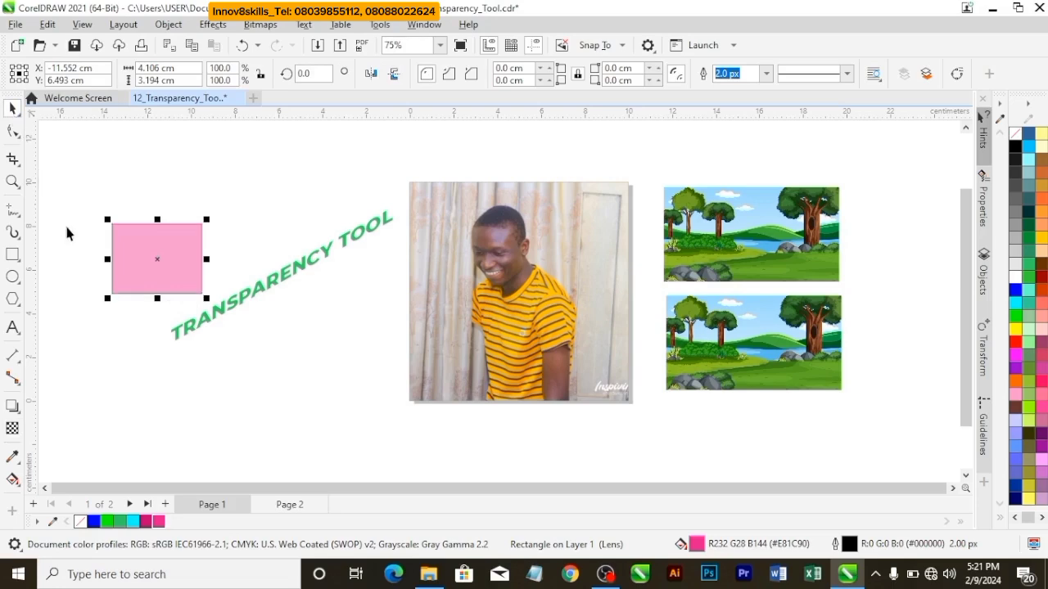
left_click(230, 211)
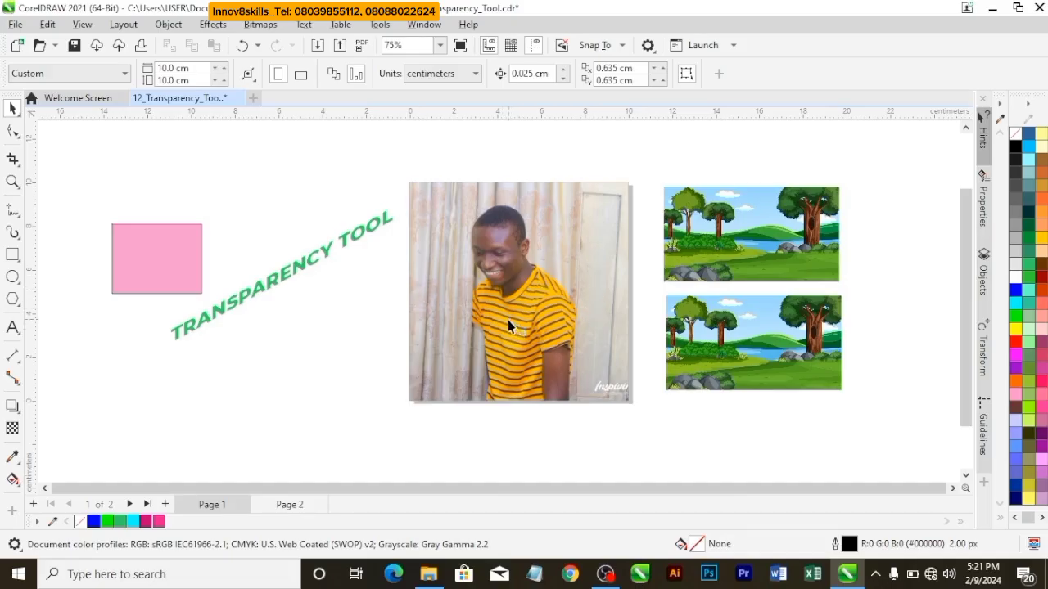
- Try the Exclusion and Green transparency merge modes on the upper landscape image
scroll(507, 320, "up", 1)
scroll(507, 319, "down", 1)
left_click(712, 236)
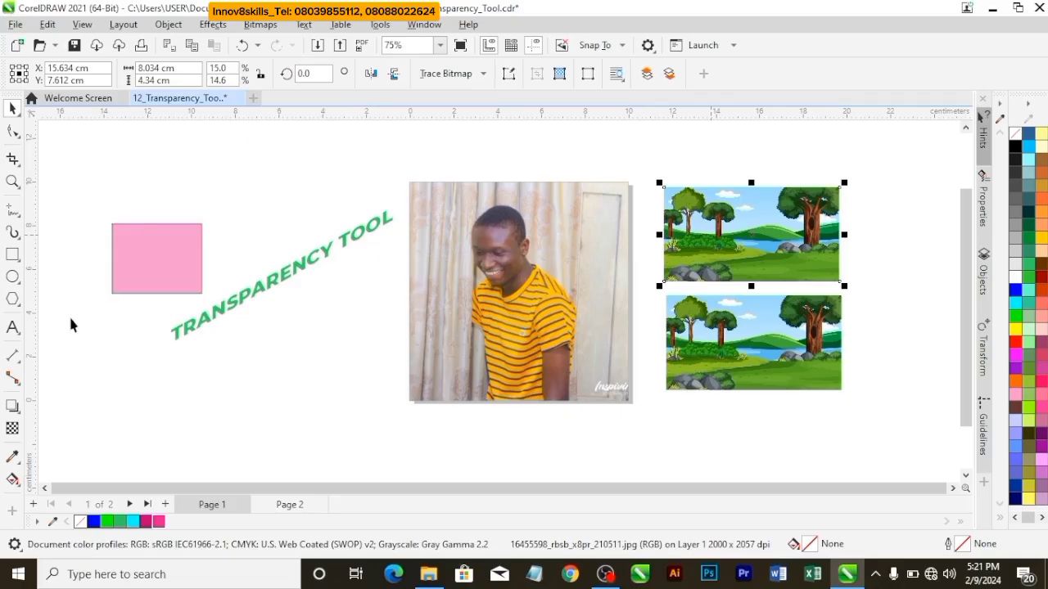
left_click(12, 429)
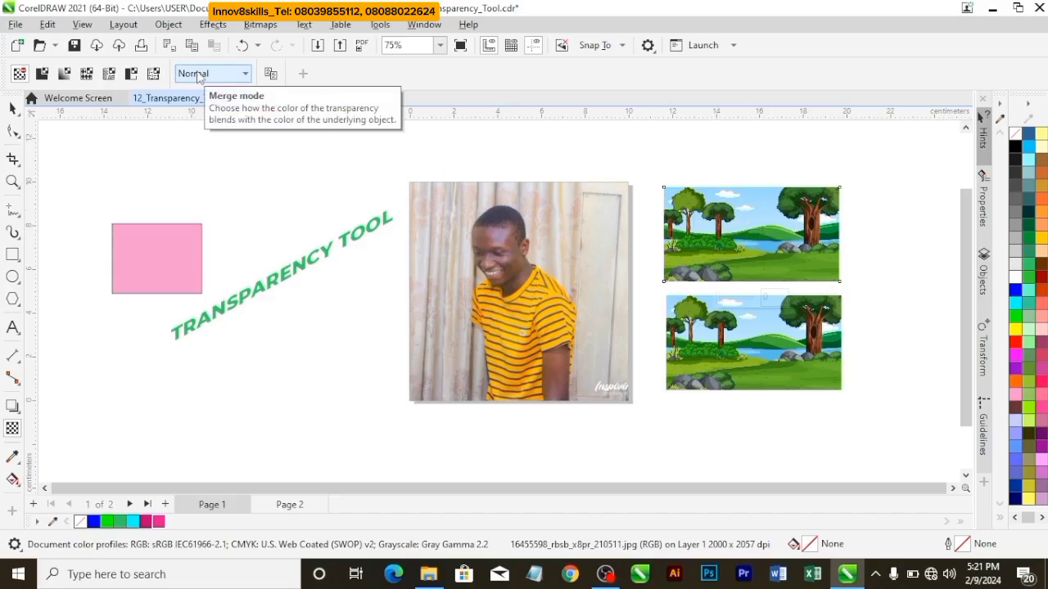
left_click(248, 74)
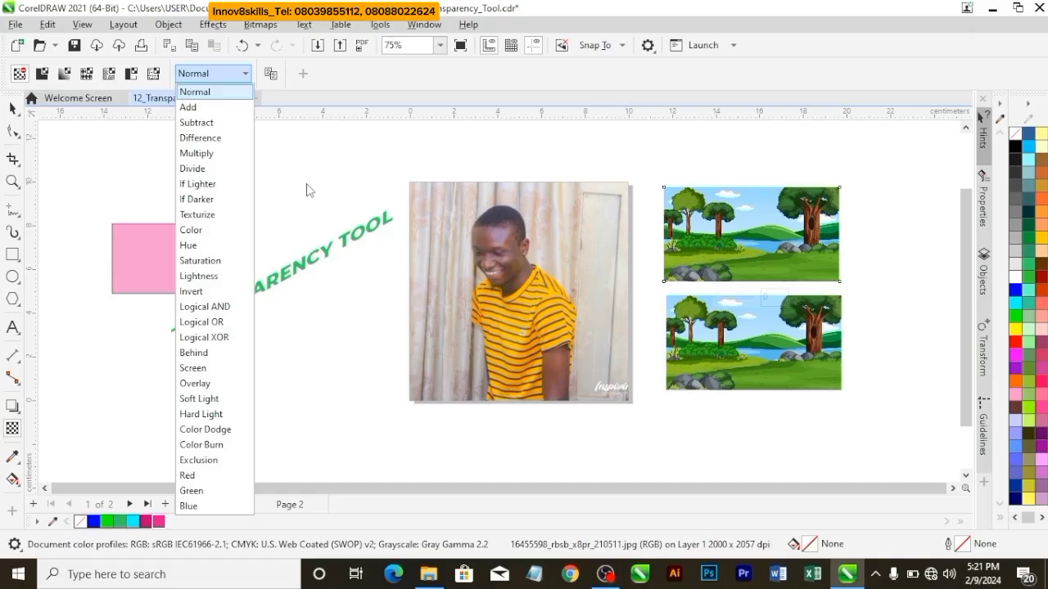
left_click(216, 463)
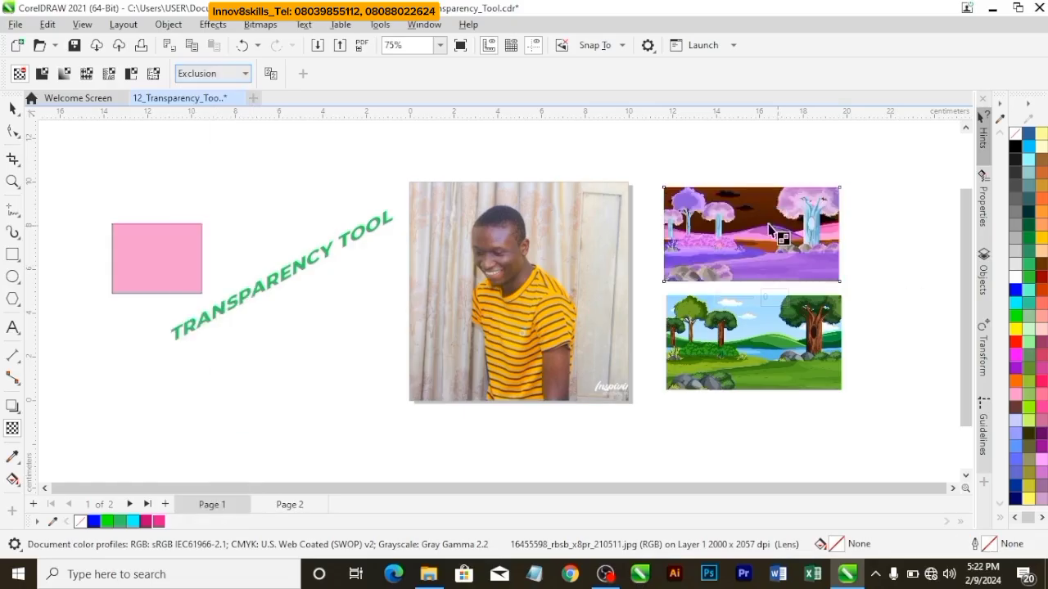
left_click(245, 74)
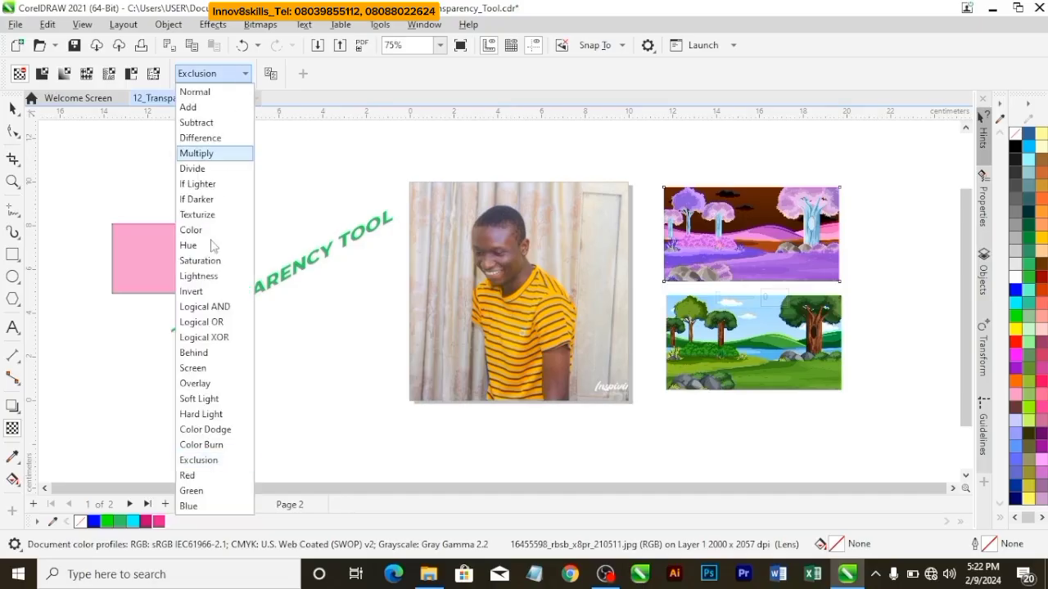
left_click(203, 488)
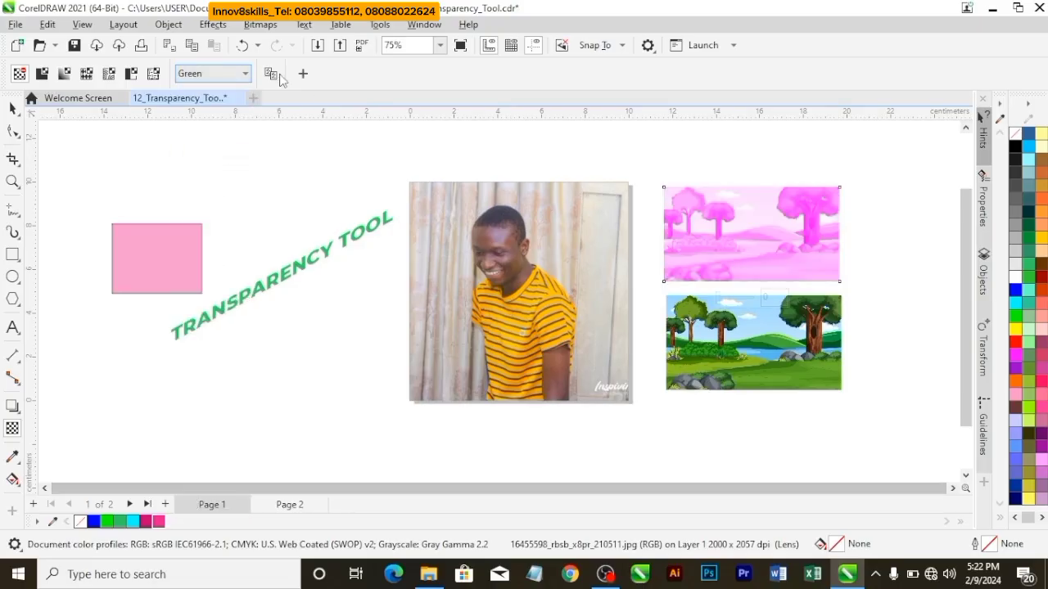
- Try the Multiply, Subtract and Saturation merge modes on the upper landscape image
left_click(246, 74)
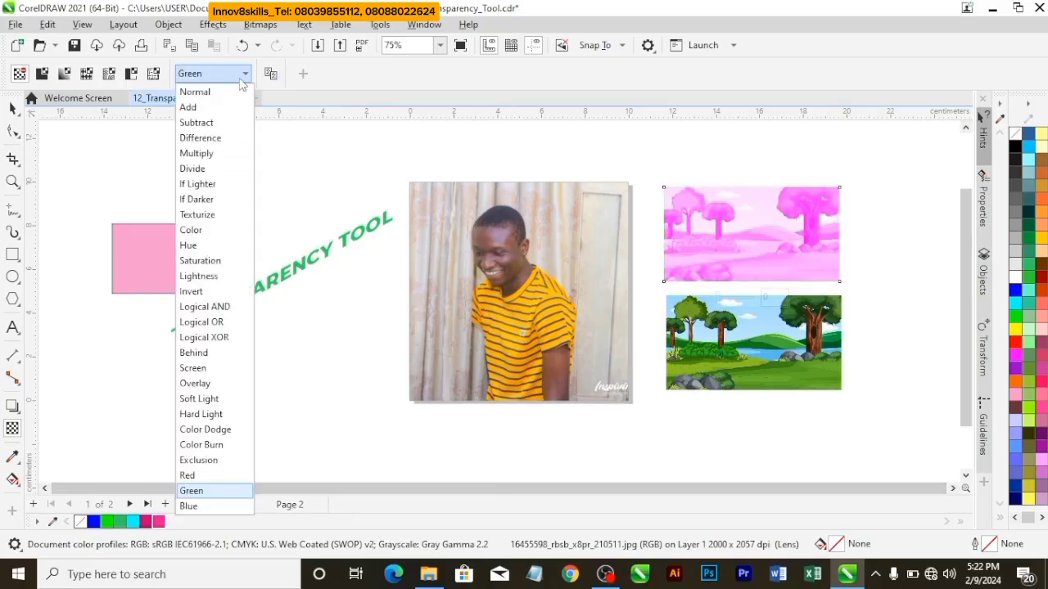
left_click(215, 153)
left_click(227, 76)
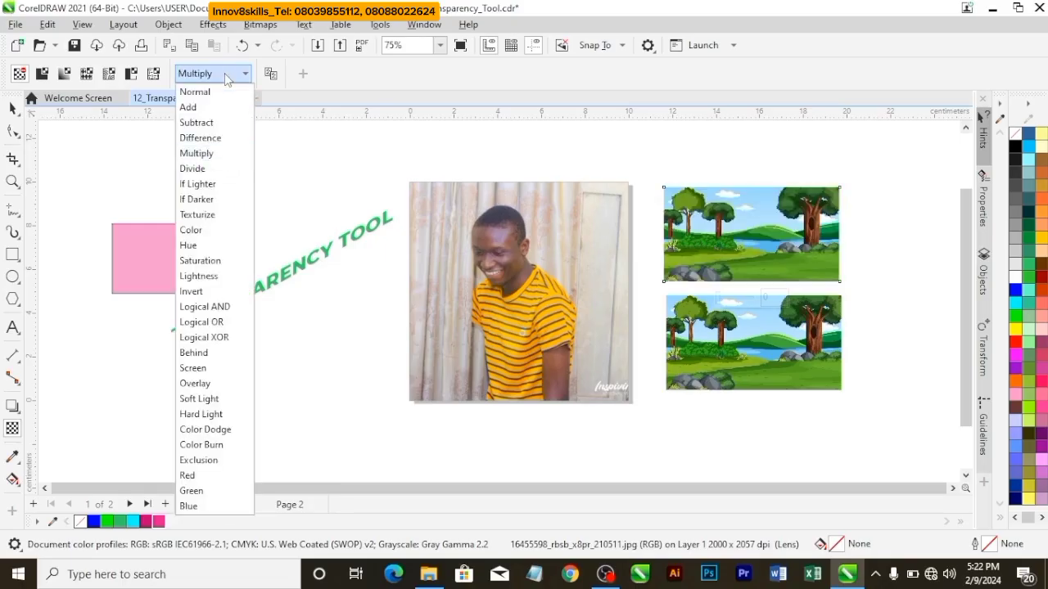
left_click(215, 123)
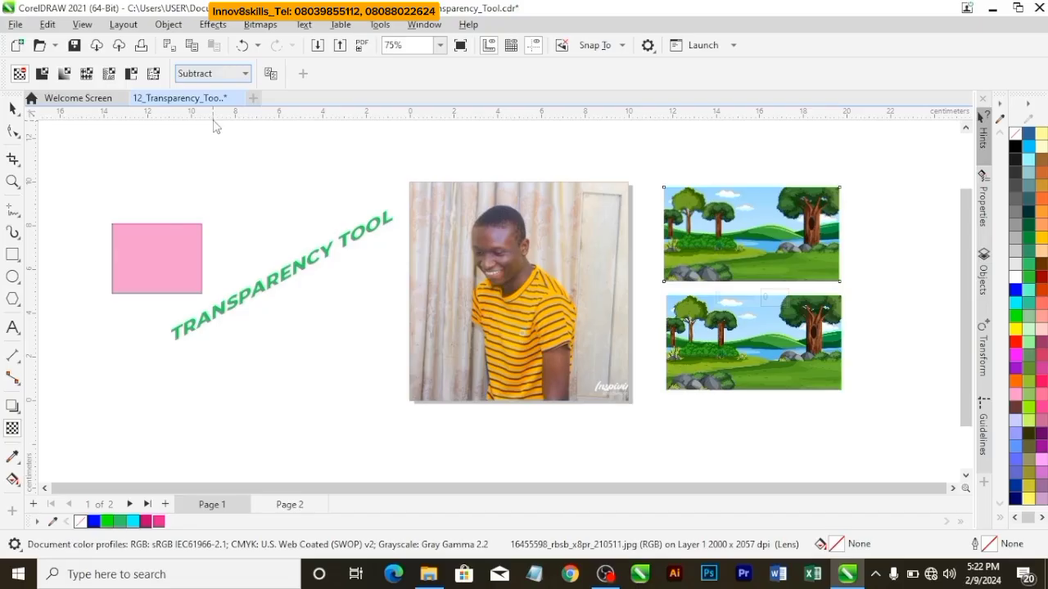
left_click(244, 75)
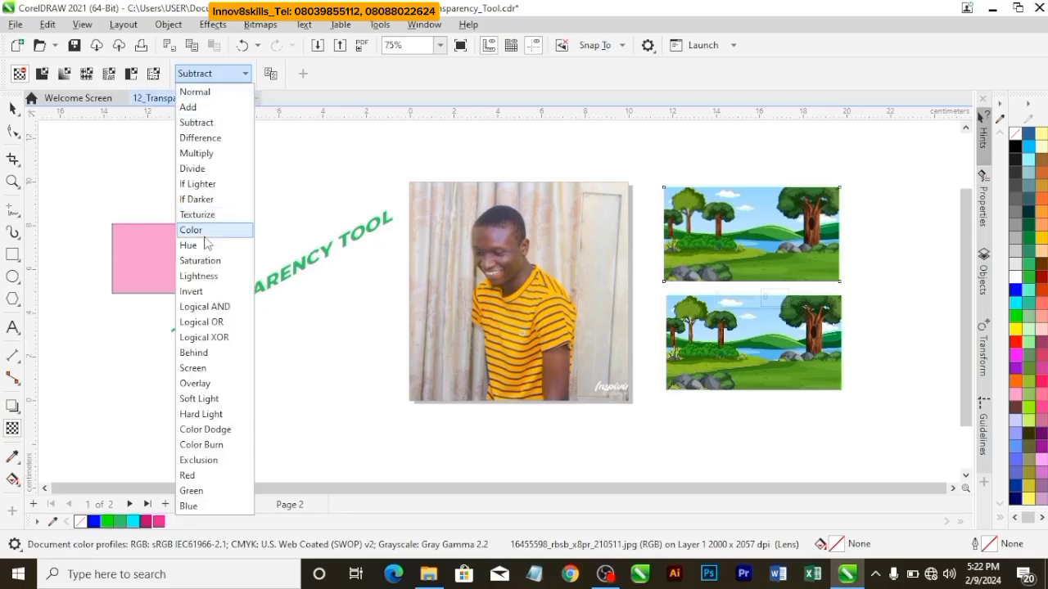
left_click(203, 267)
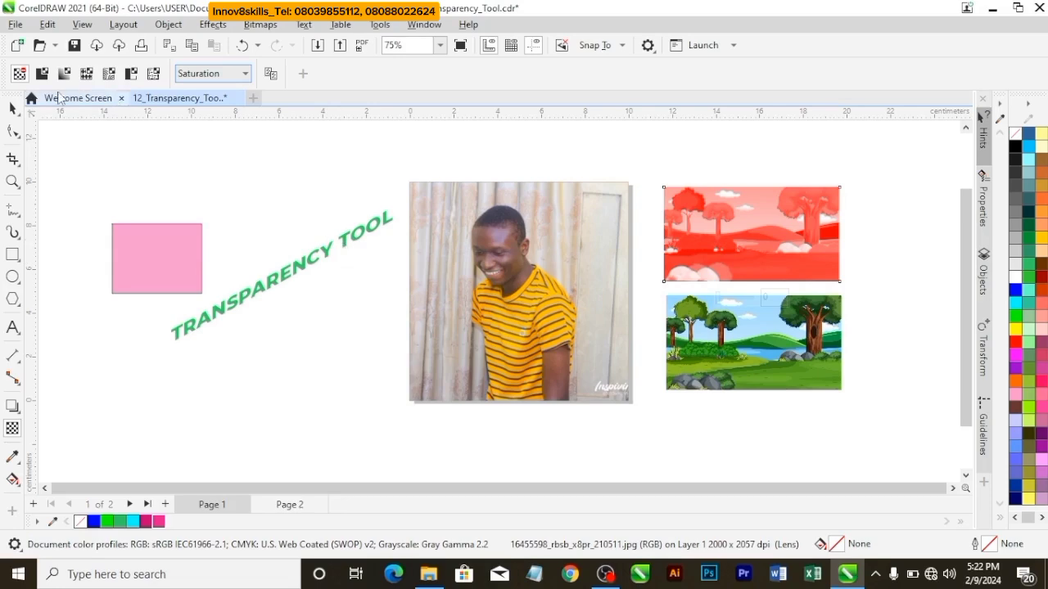
left_click(12, 109)
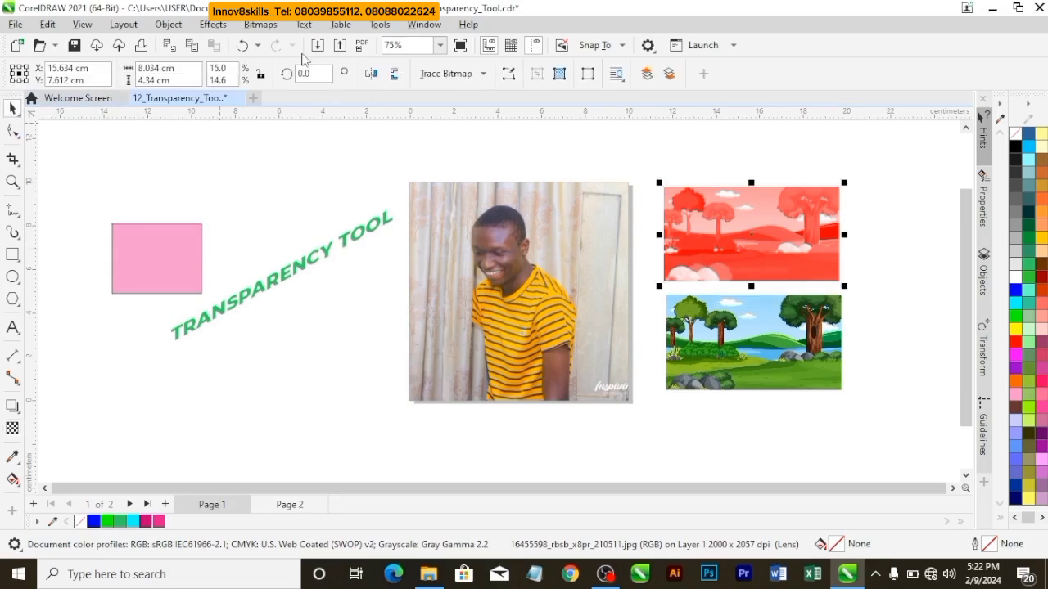
- Set the upper landscape image's transparency merge mode back to Normal and deselect everything
left_click(12, 428)
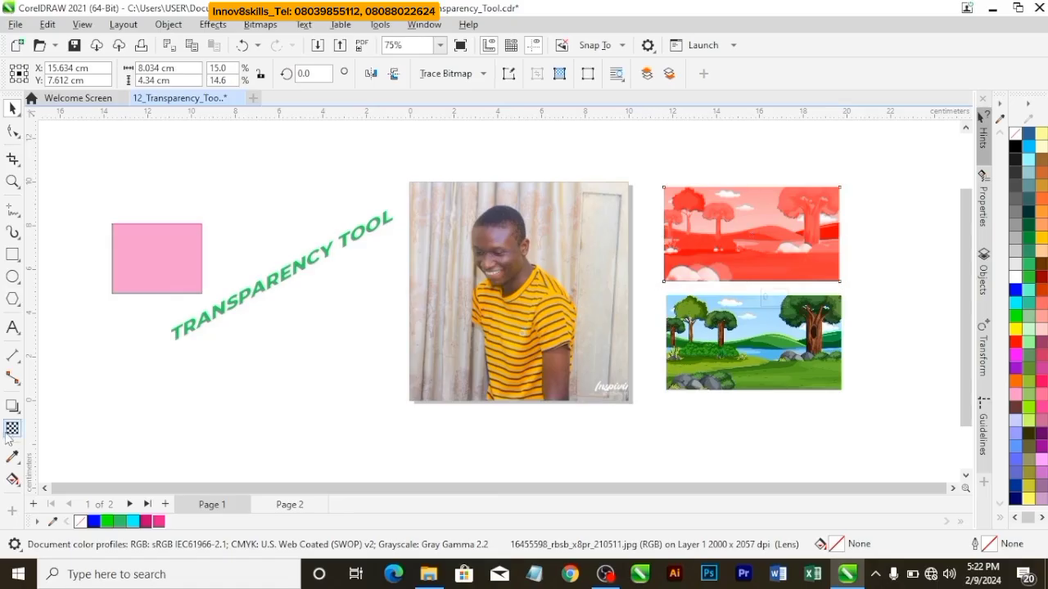
left_click(210, 75)
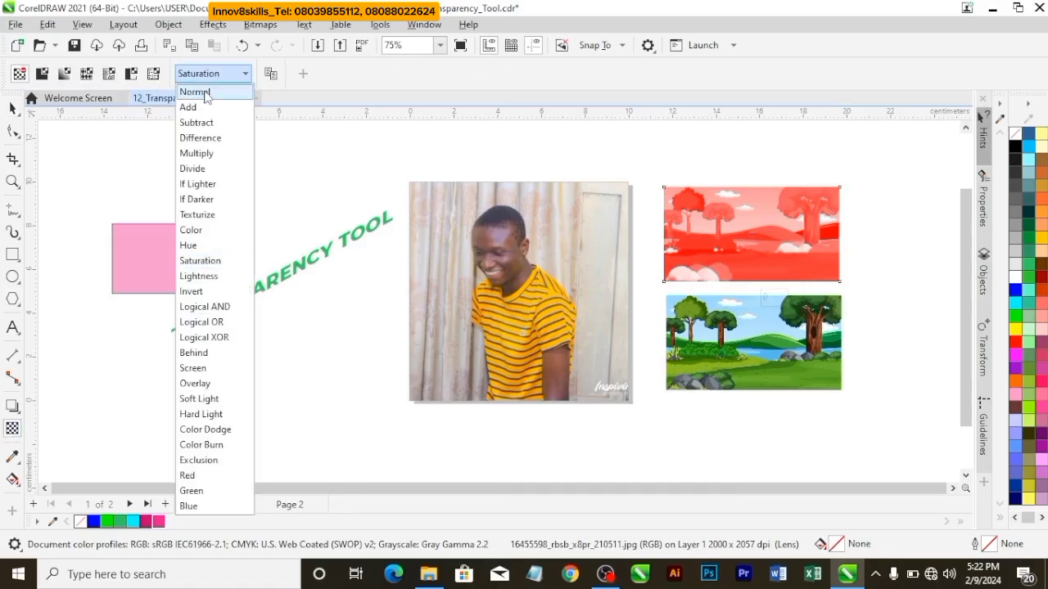
left_click(194, 91)
left_click(12, 109)
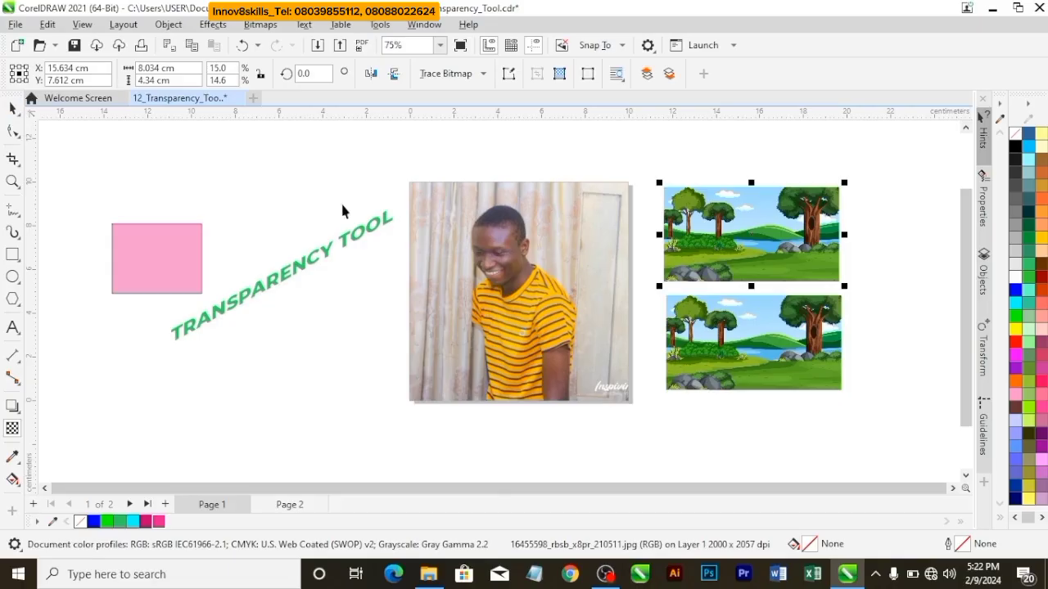
left_click(457, 265)
left_click(326, 288)
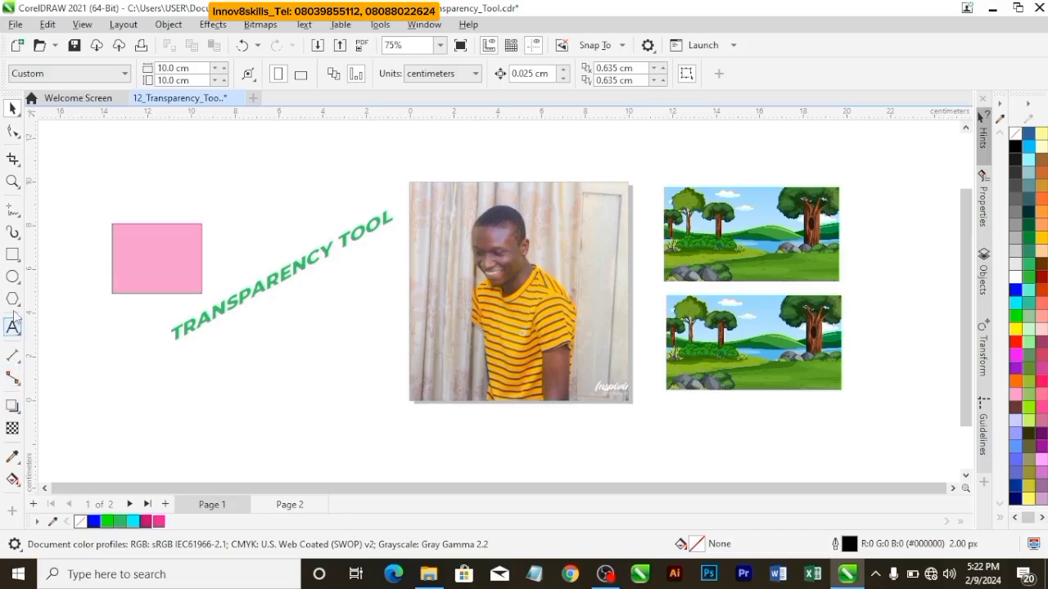
- Draw a 10 by 10 cm rectangle covering the man's photo and fill it with blue
left_click(15, 257)
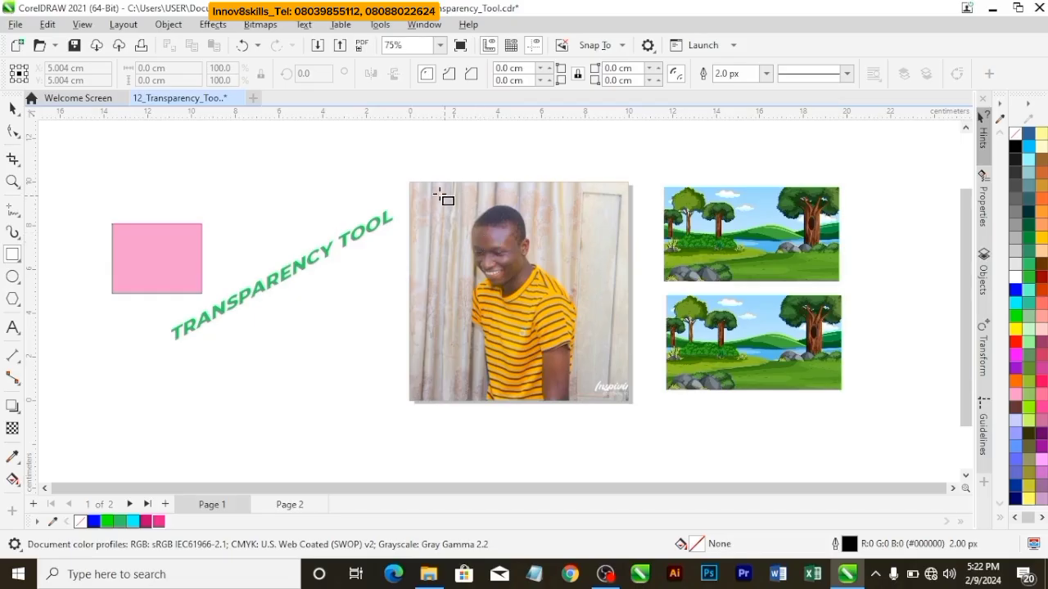
left_click(415, 181)
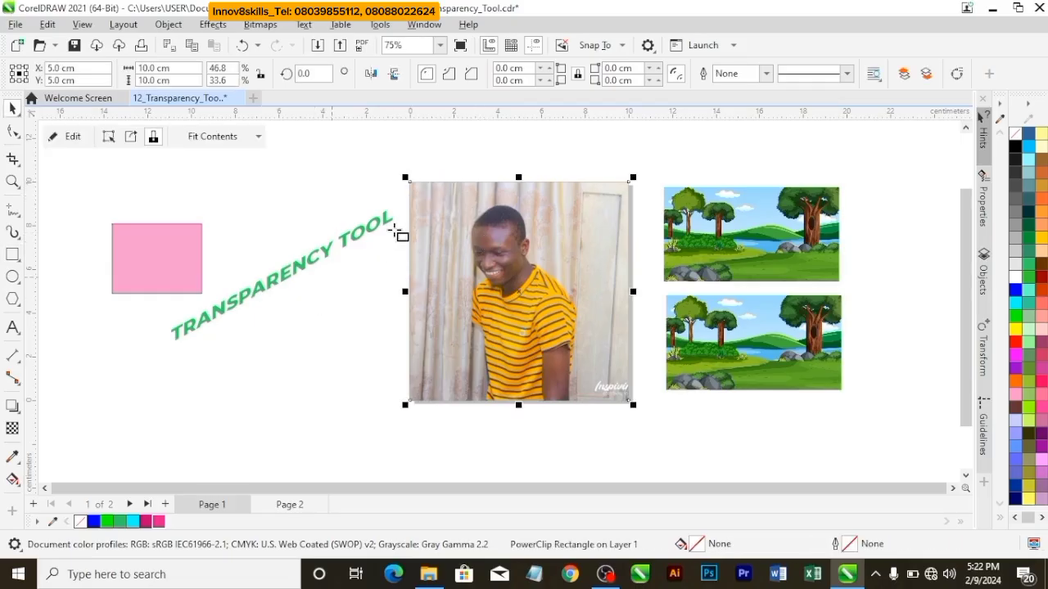
left_click(335, 211)
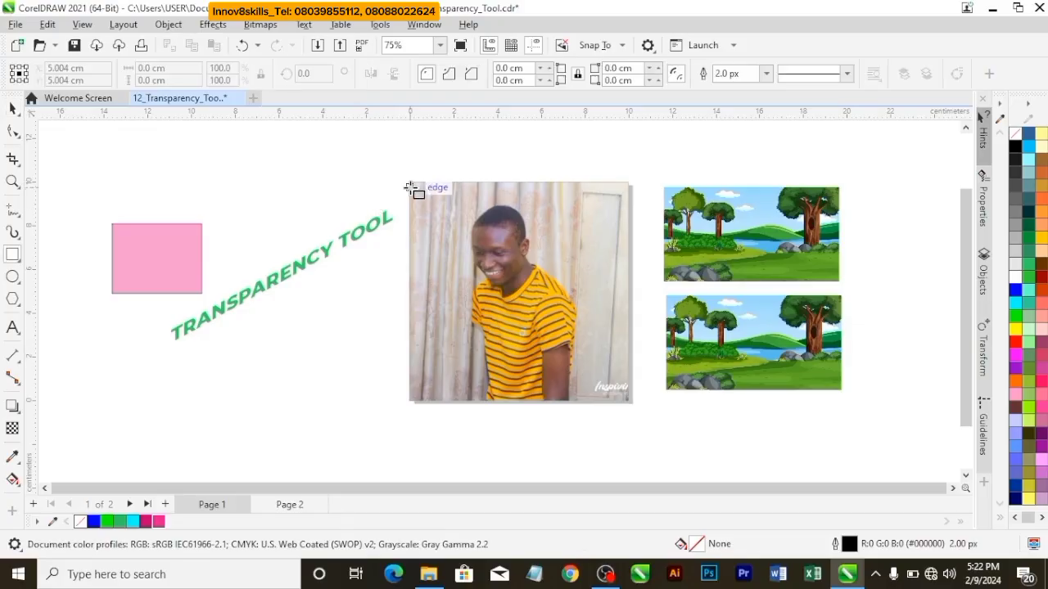
left_click_drag(412, 185, 633, 405)
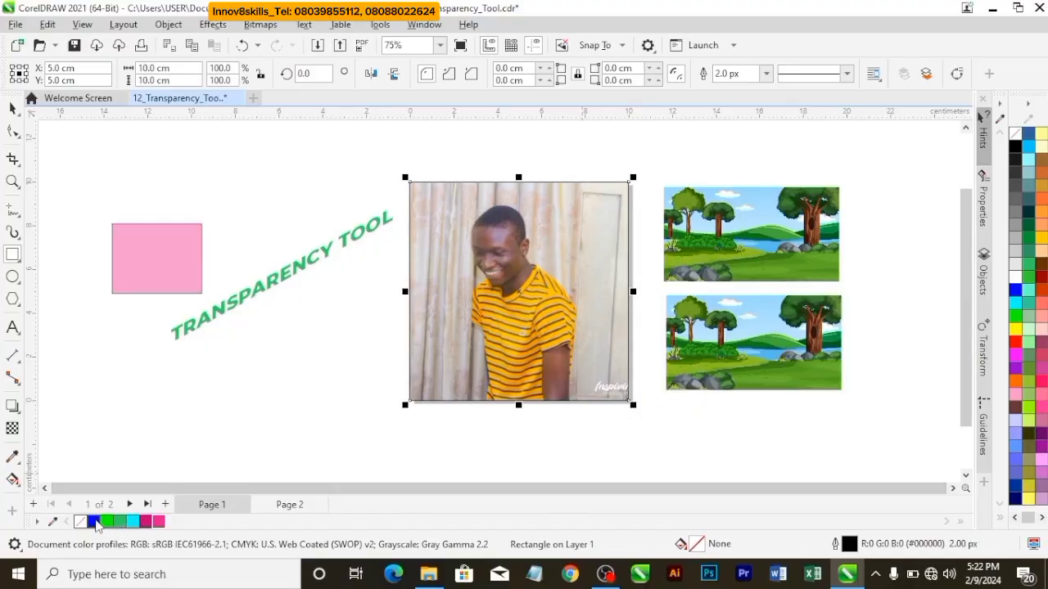
left_click(95, 523)
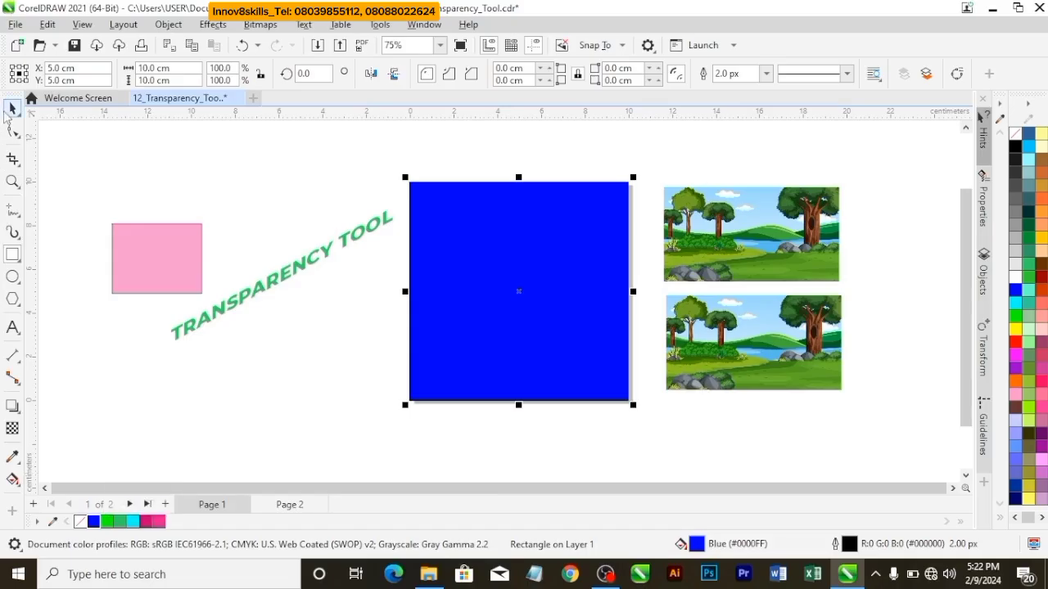
left_click(12, 108)
left_click(327, 335)
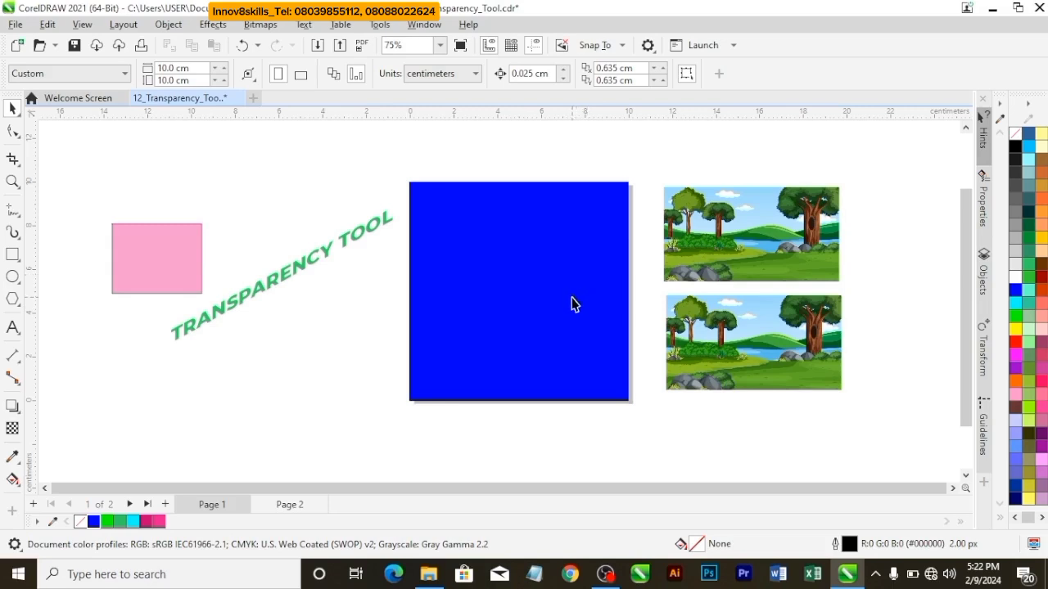
- Examine the stacking order of the objects in Layer 1 and select the blue rectangle over the photo
left_click(983, 278)
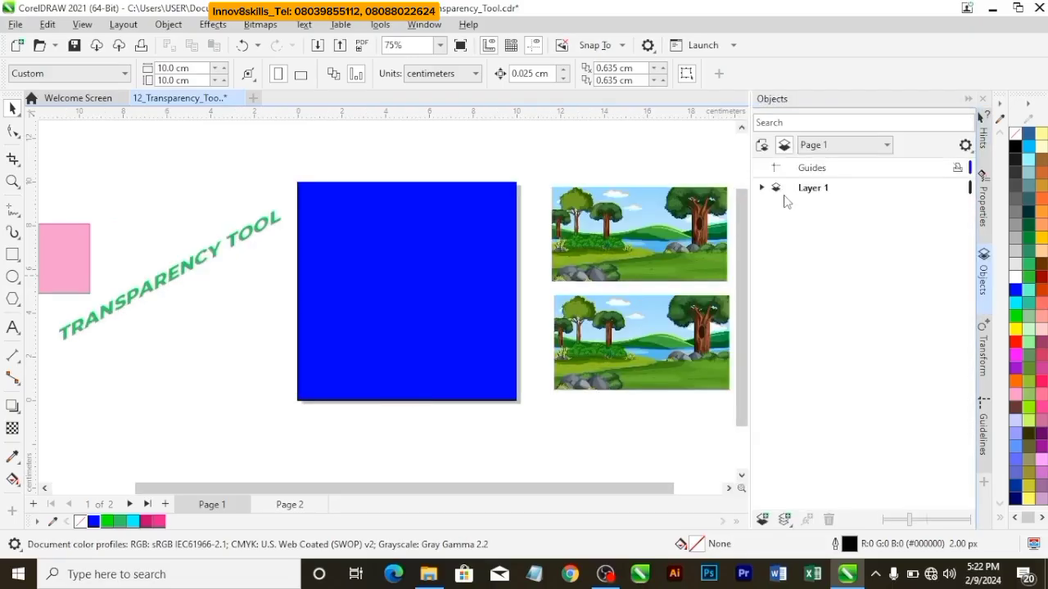
left_click(761, 188)
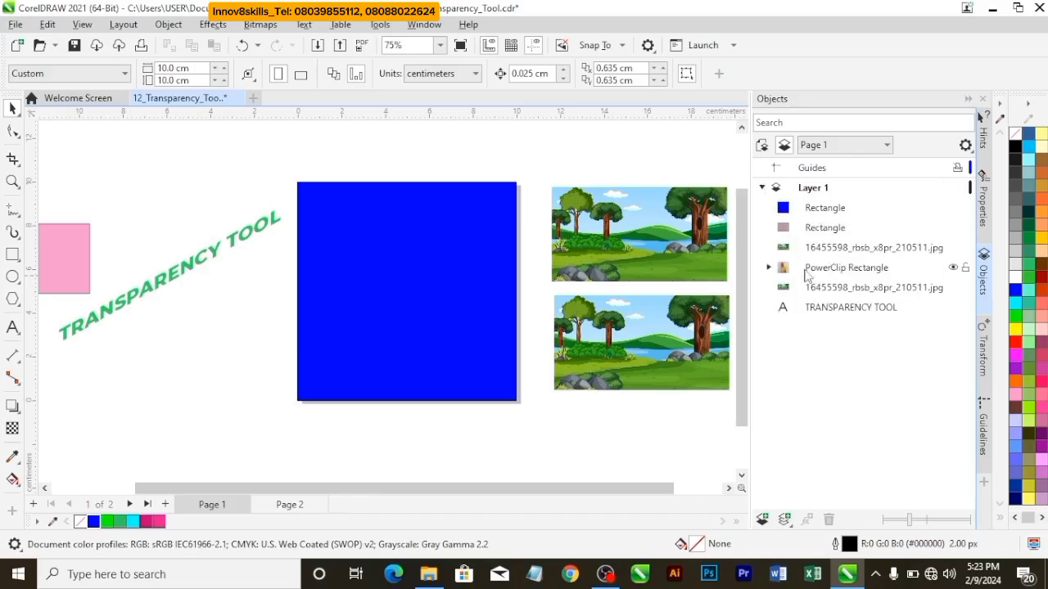
left_click(761, 189)
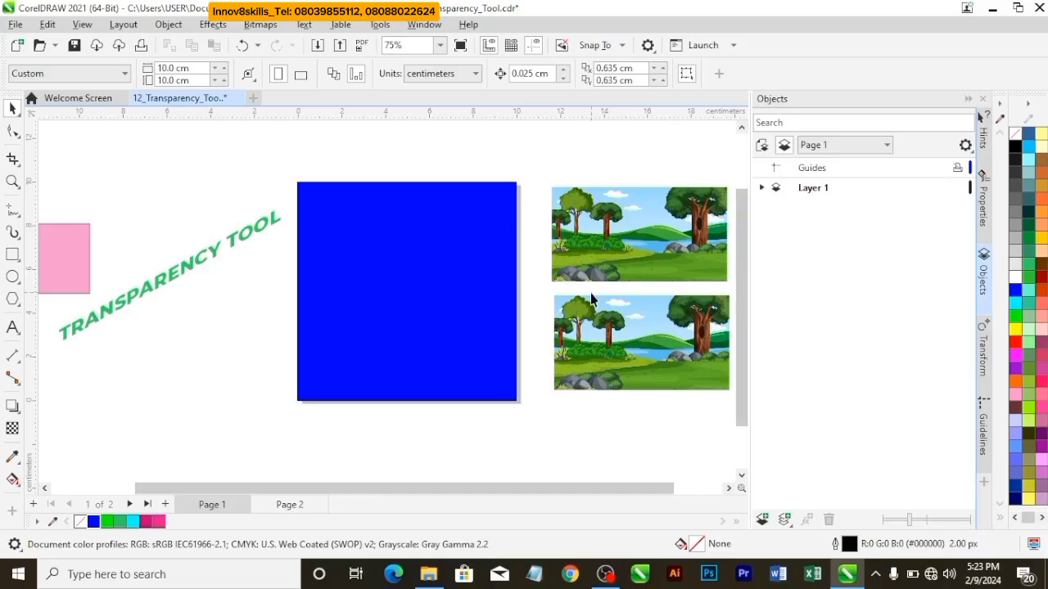
left_click(444, 273)
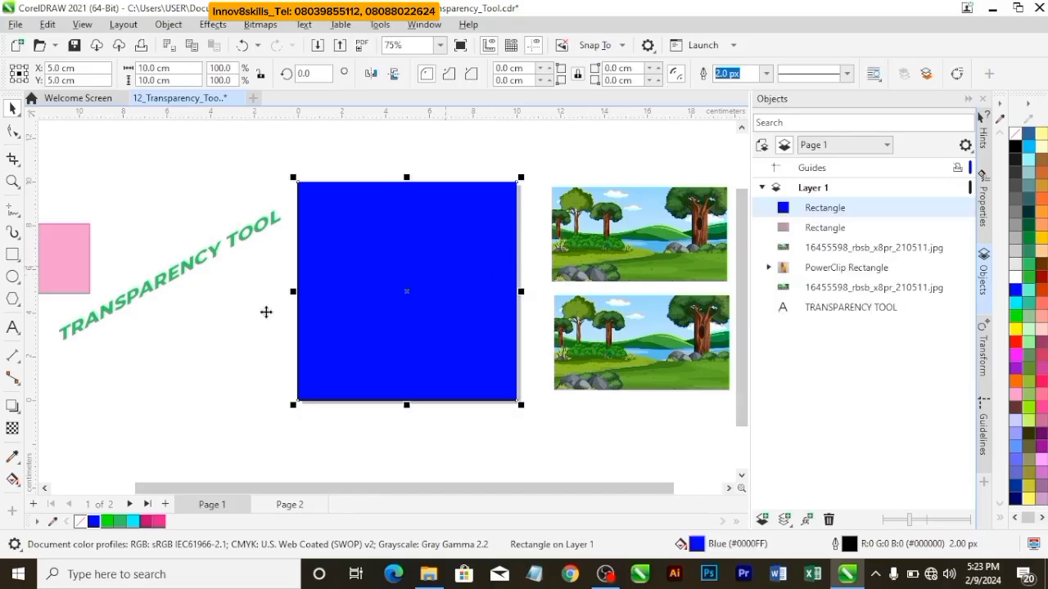
- Try a uniform transparency of 53 on the blue rectangle over the man's photo, undo it and deselect the rectangle
left_click(13, 428)
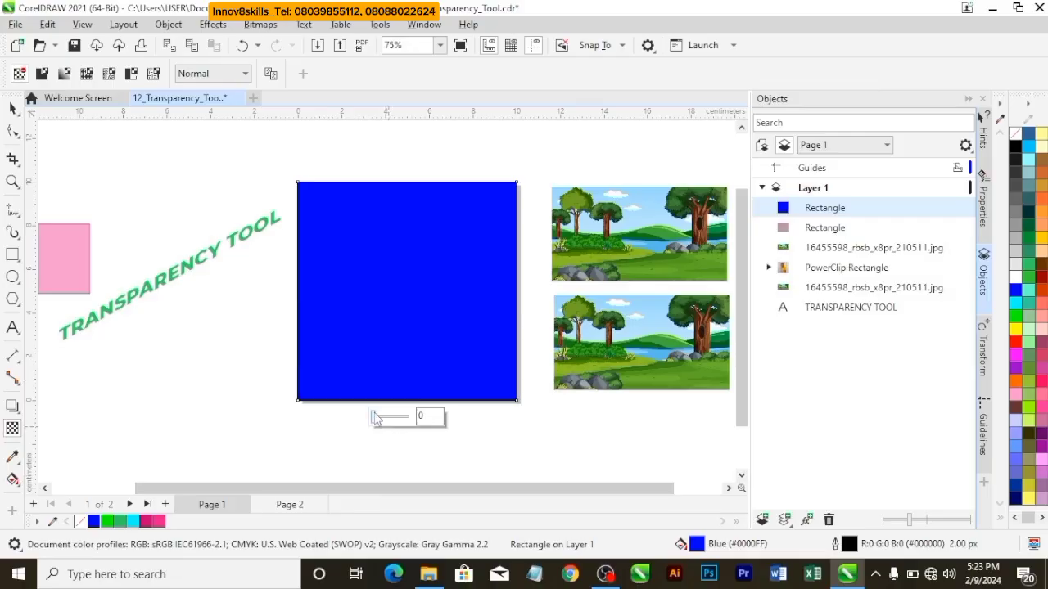
left_click_drag(376, 418, 393, 420)
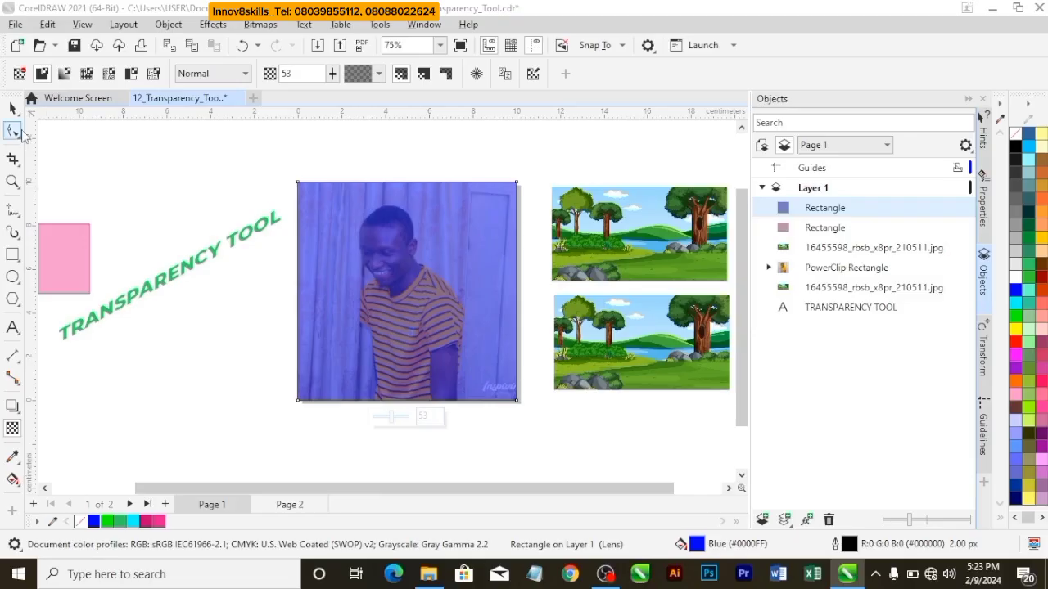
left_click(12, 108)
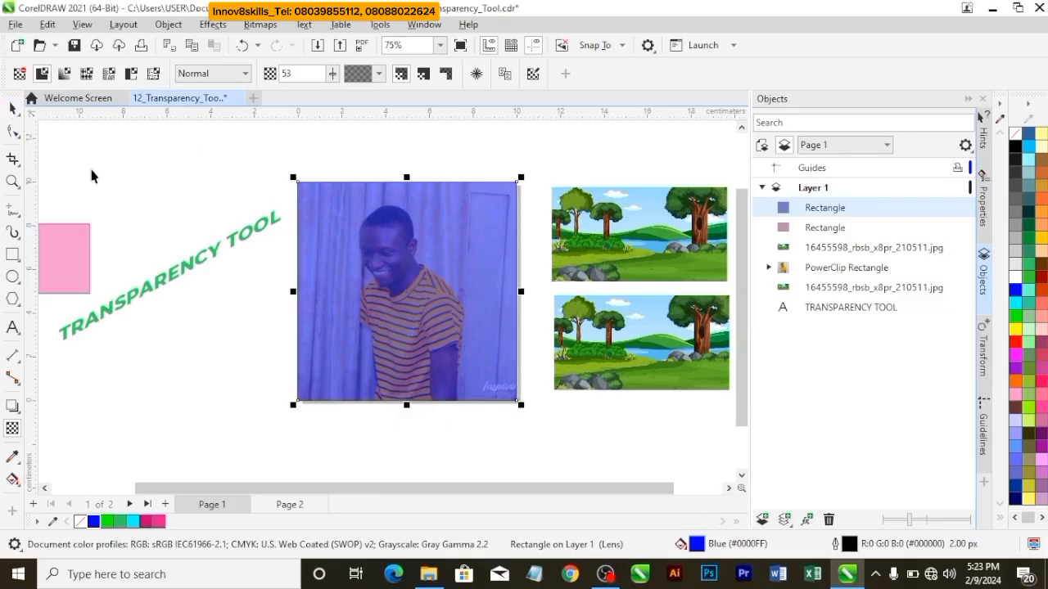
key("ctrl+z")
left_click(243, 290)
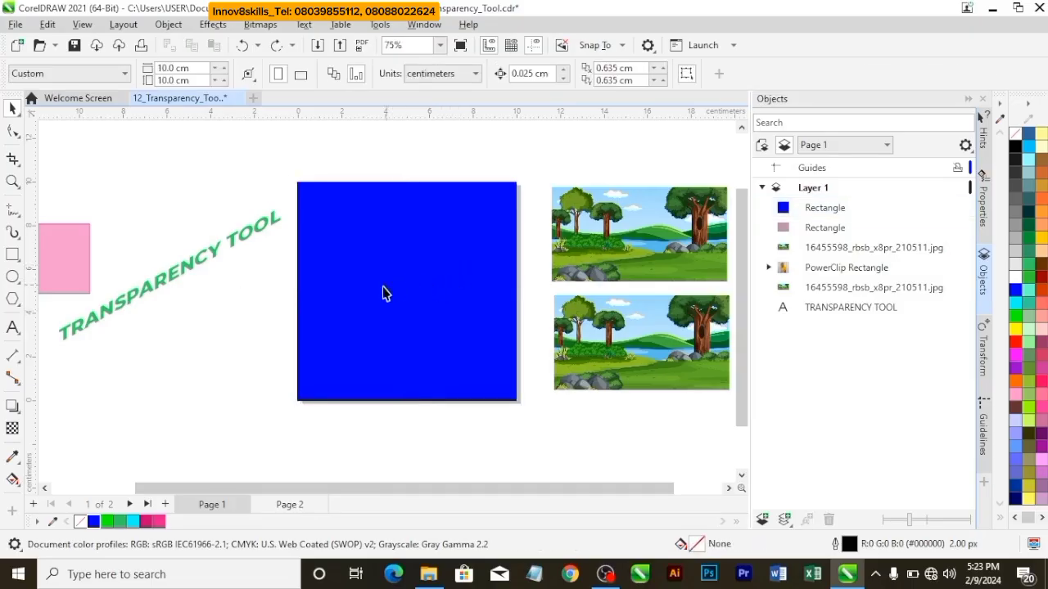
- Select the blue rectangle with the Transparency tool and set its merge mode to Multiply
left_click(387, 298)
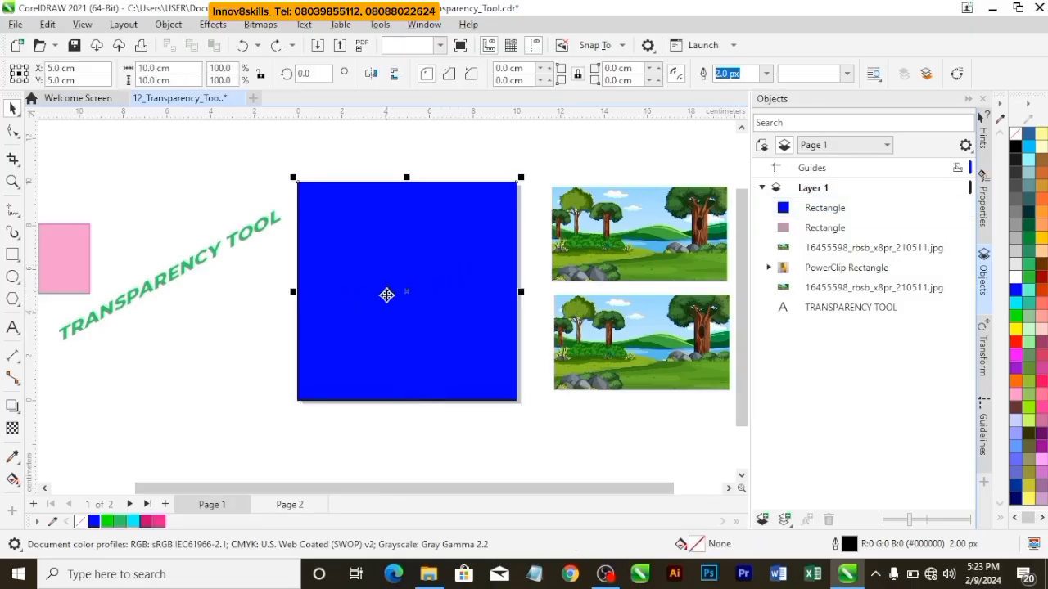
left_click(13, 430)
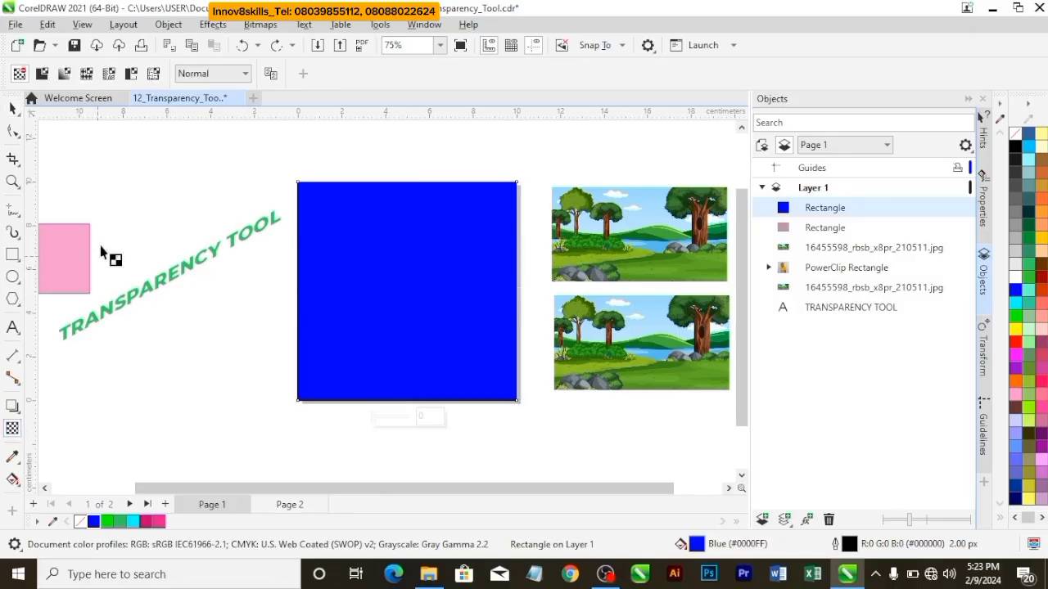
left_click(243, 73)
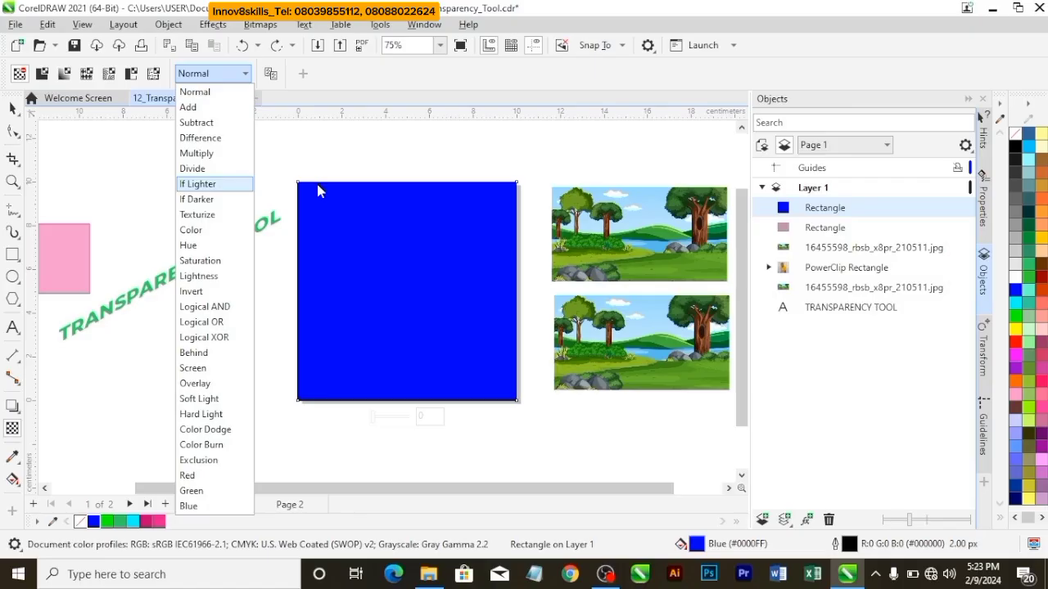
left_click(197, 153)
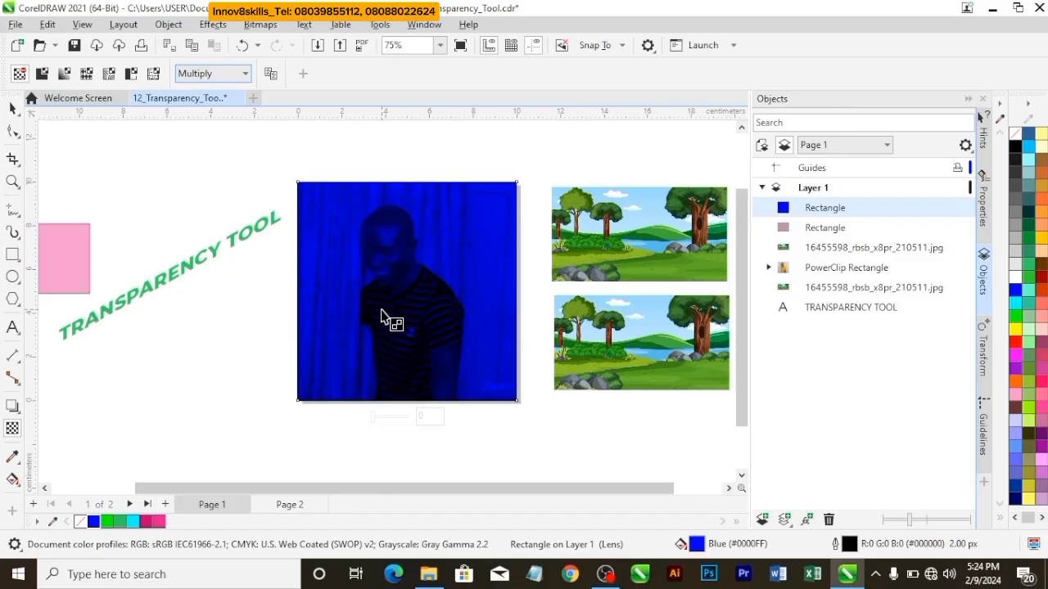
left_click(243, 74)
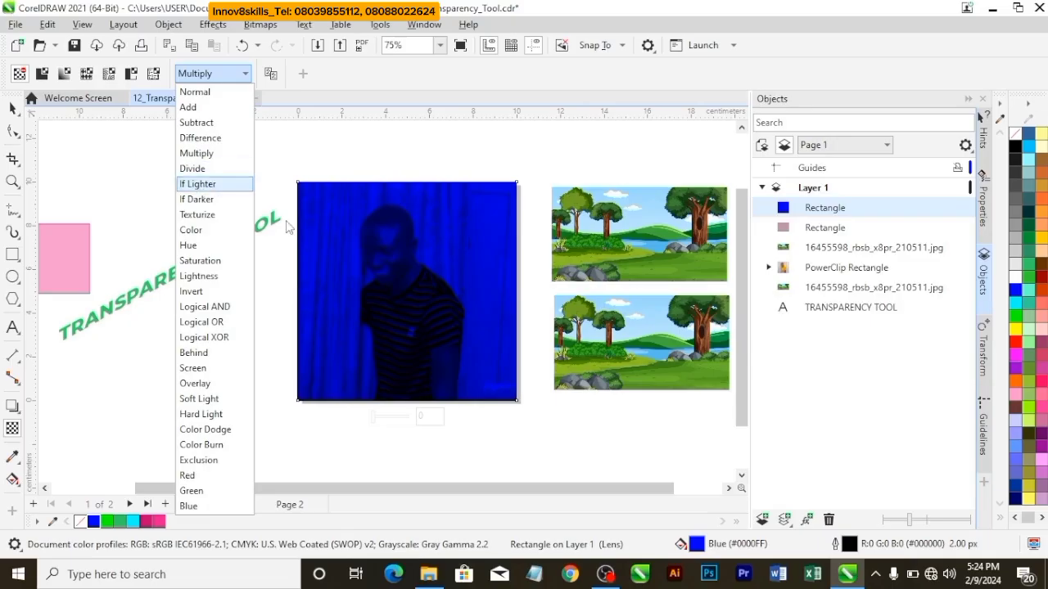
left_click(275, 190)
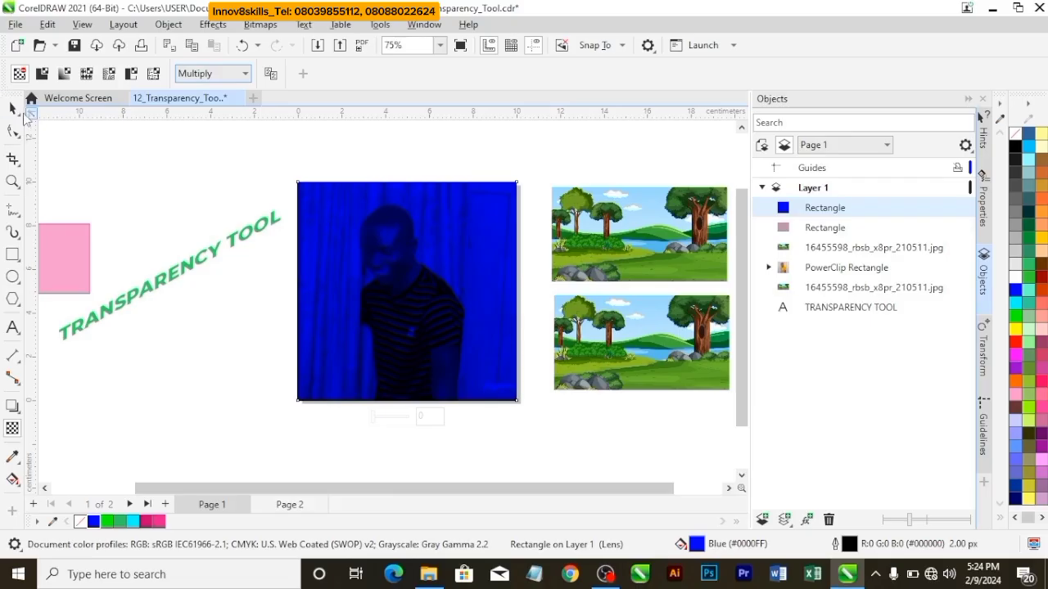
- Try the If Darker merge mode on the blue rectangle and set it back to Normal
left_click(212, 76)
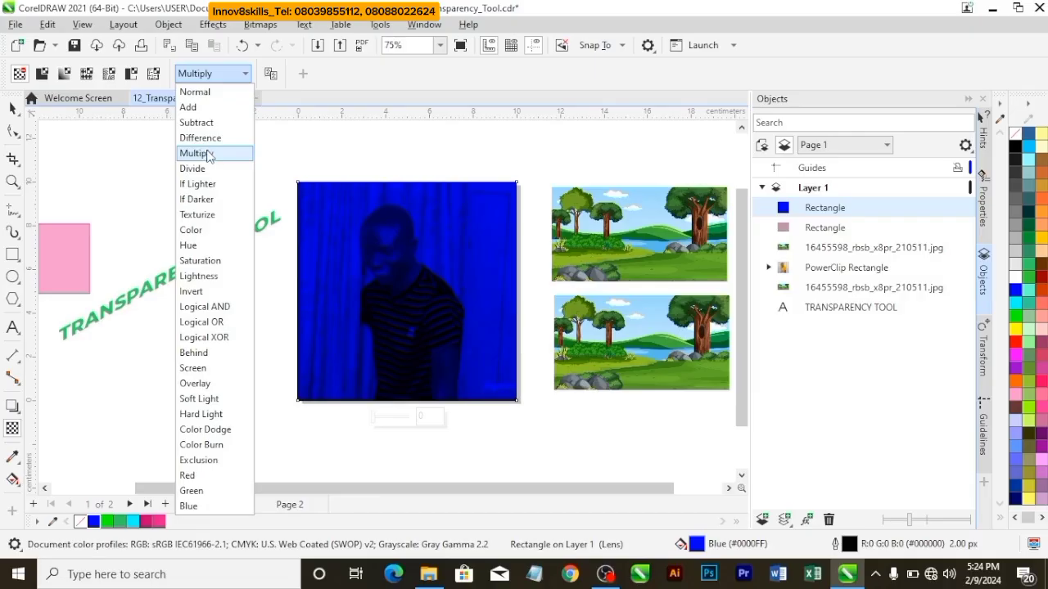
left_click(207, 198)
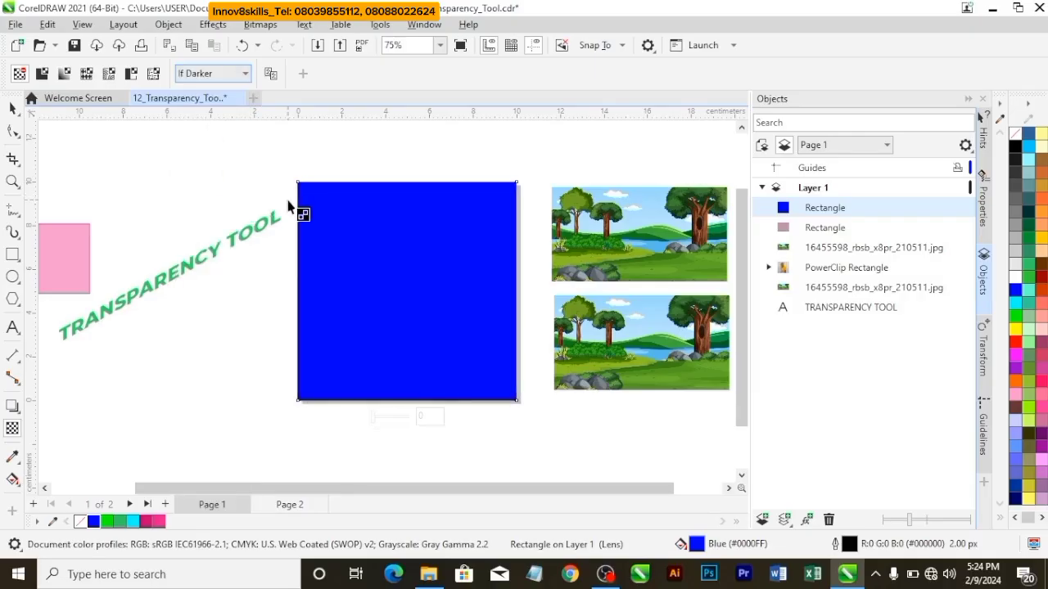
left_click(215, 74)
left_click(214, 91)
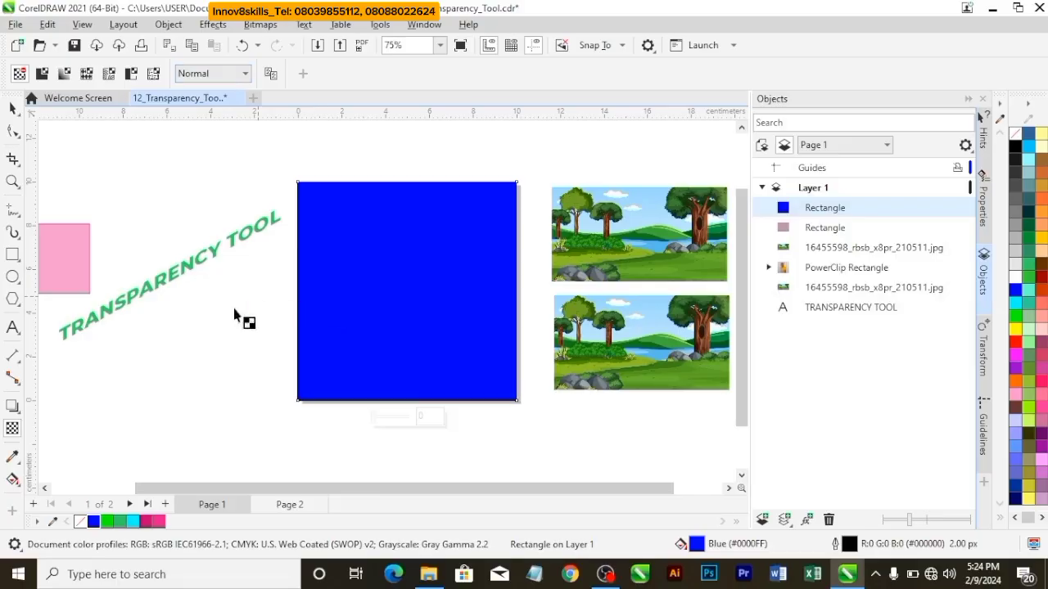
- Try the Multiply and Color merge modes on the blue rectangle over the man's photo
left_click(215, 74)
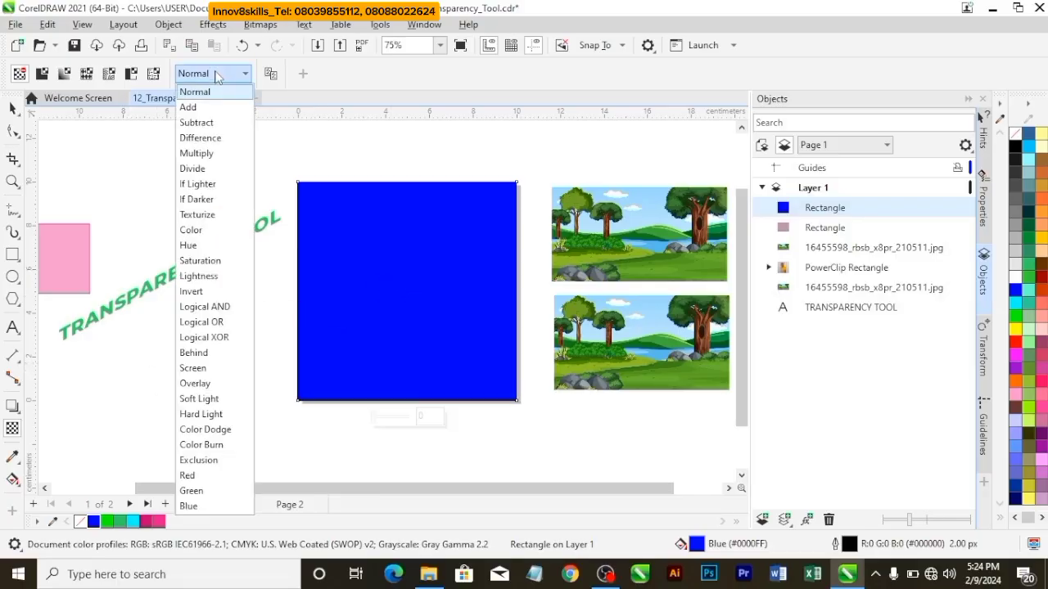
left_click(212, 155)
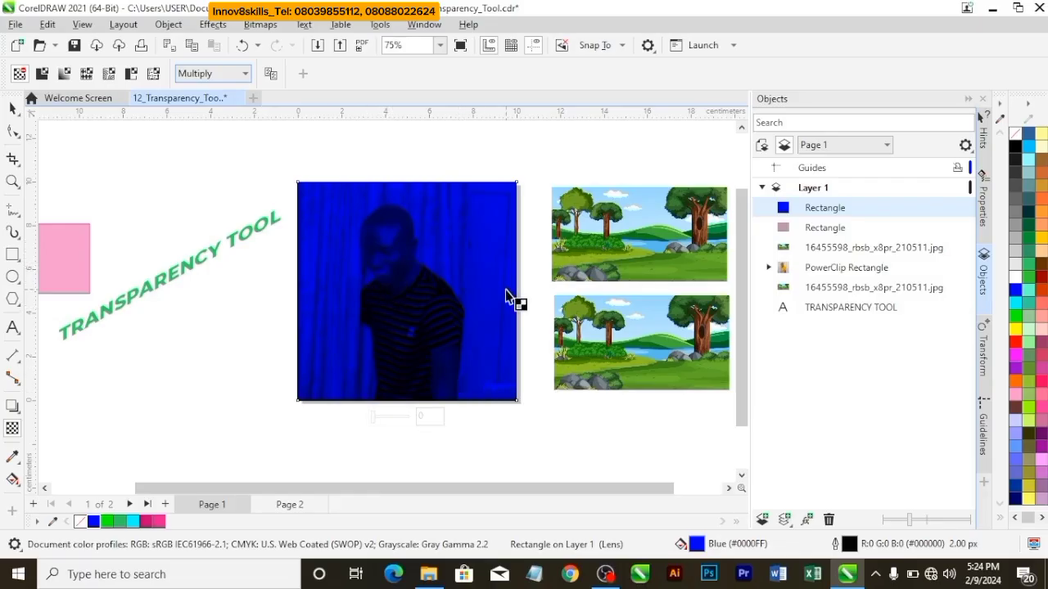
left_click(228, 75)
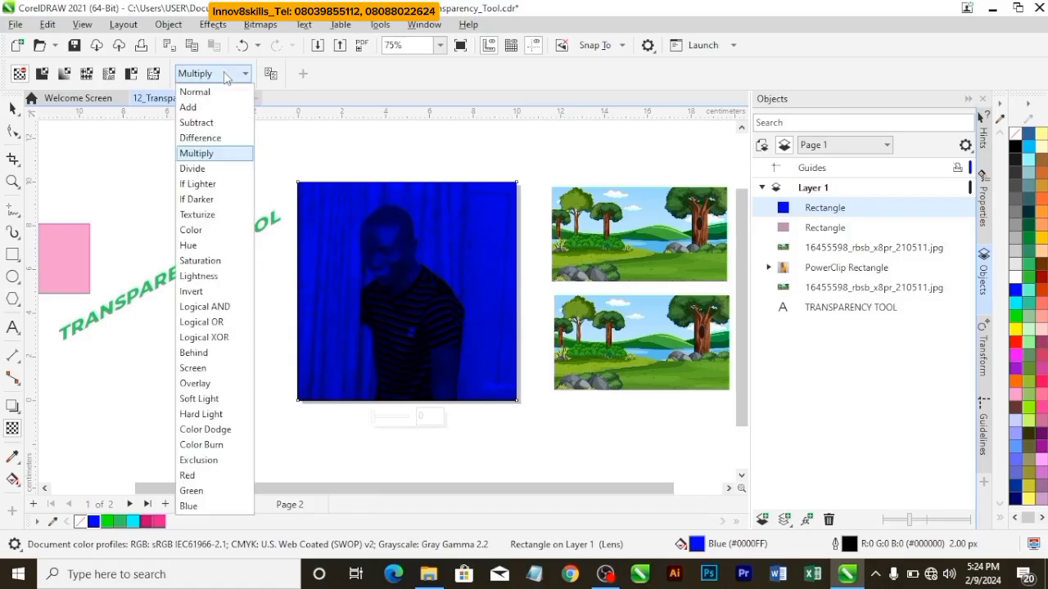
left_click(196, 230)
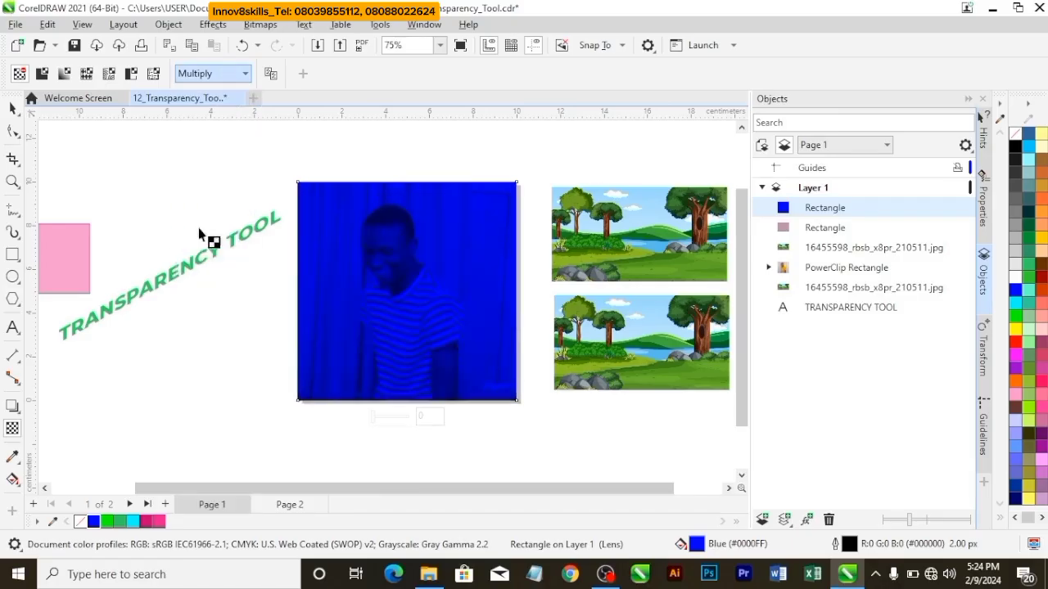
- Try the Screen merge mode on the blue rectangle and change it to Color Dodge
left_click(225, 76)
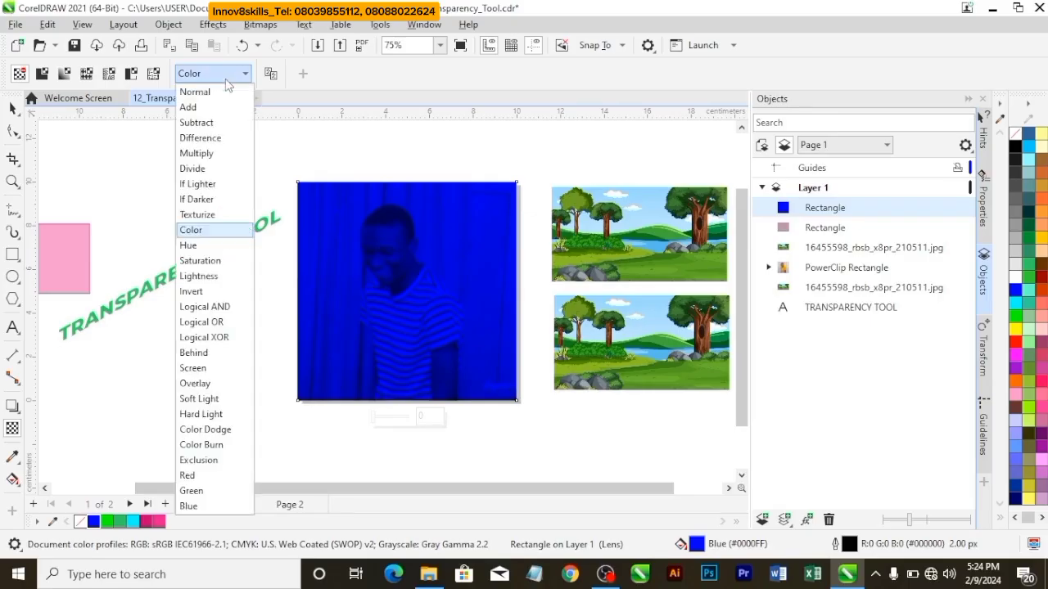
left_click(205, 369)
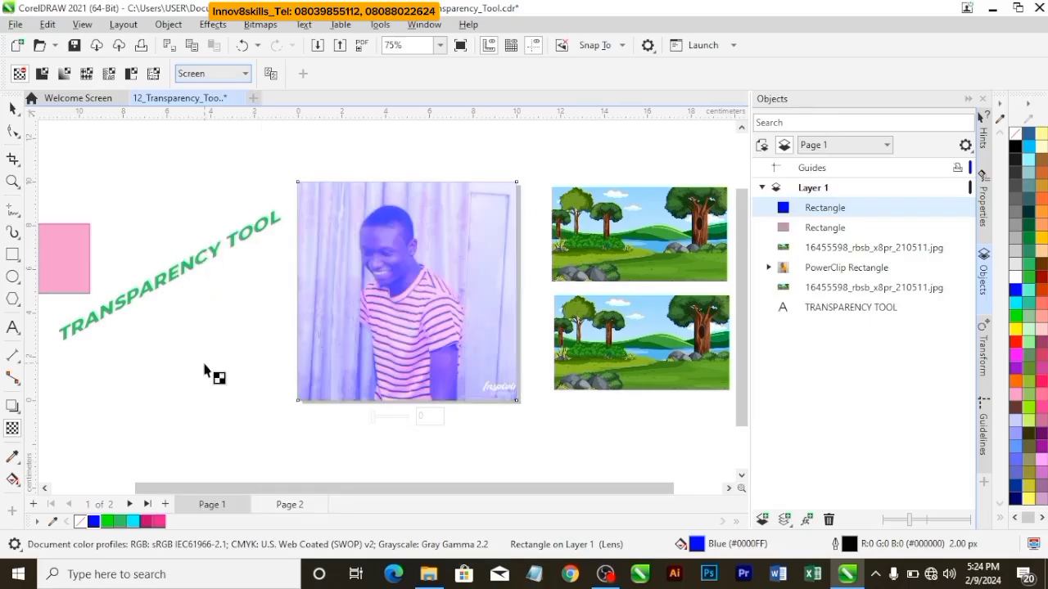
left_click(221, 75)
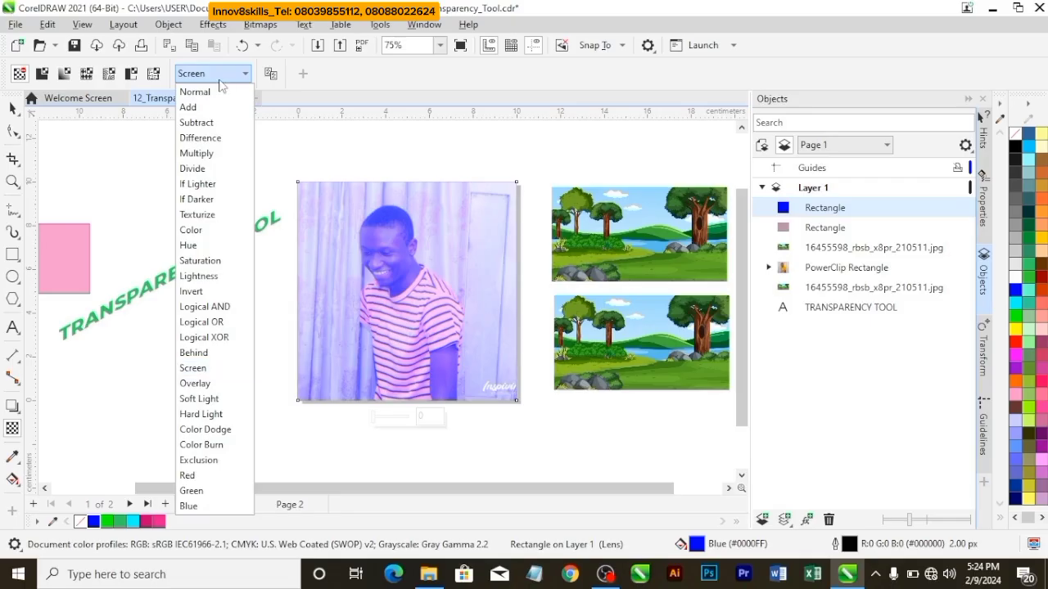
left_click(201, 432)
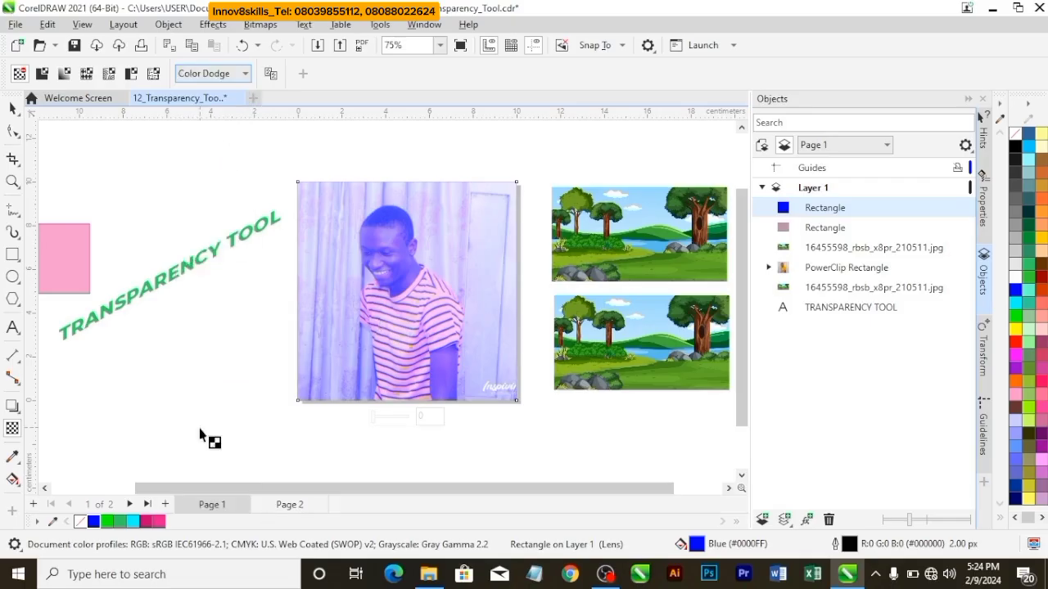
- Try the Color Burn merge mode on the blue rectangle, undo that change and deselect everything
left_click(207, 75)
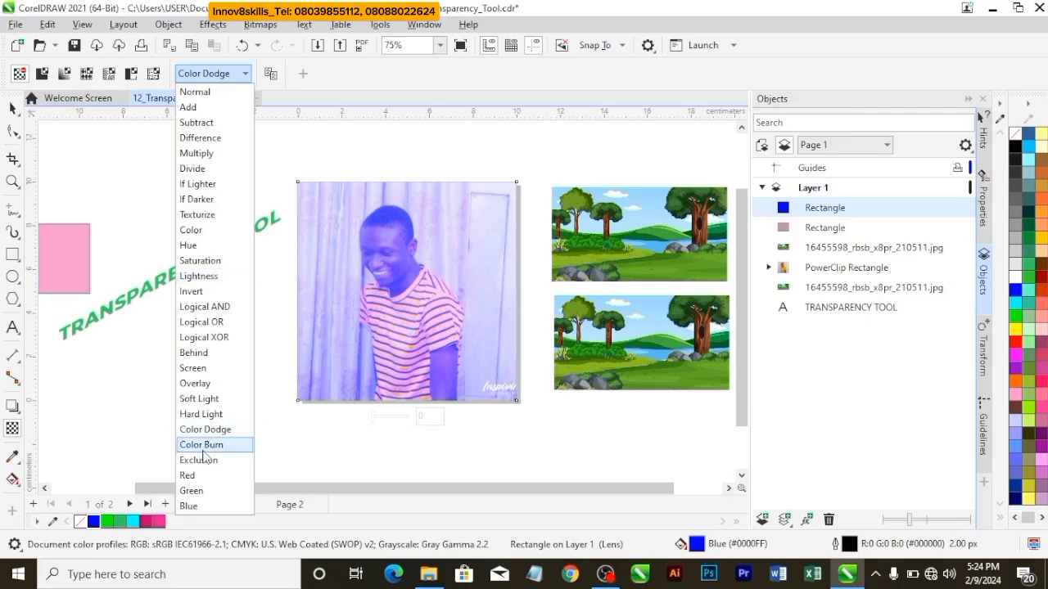
left_click(205, 444)
left_click(10, 109)
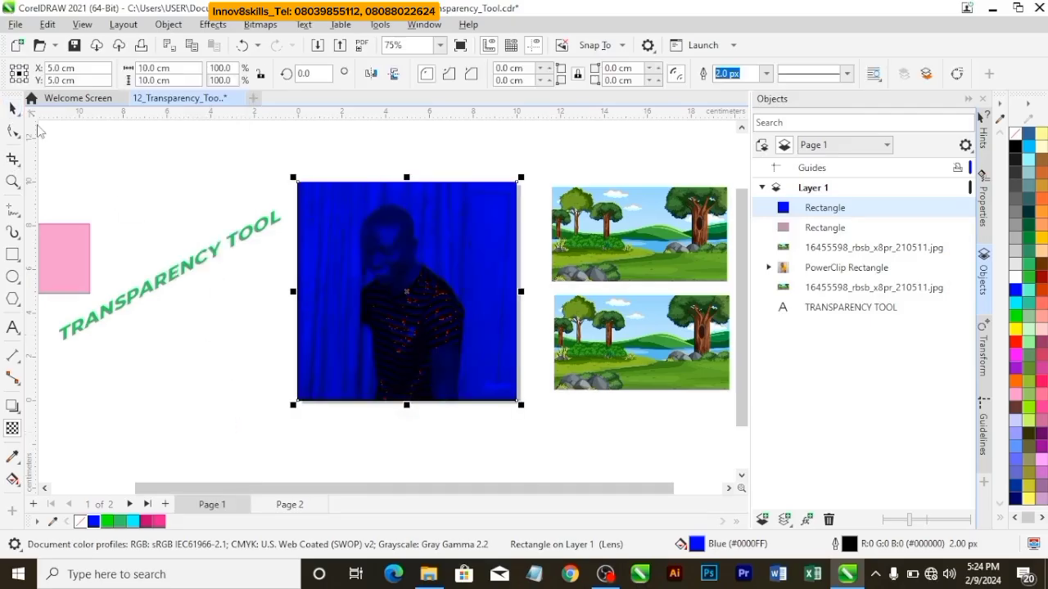
left_click(143, 200)
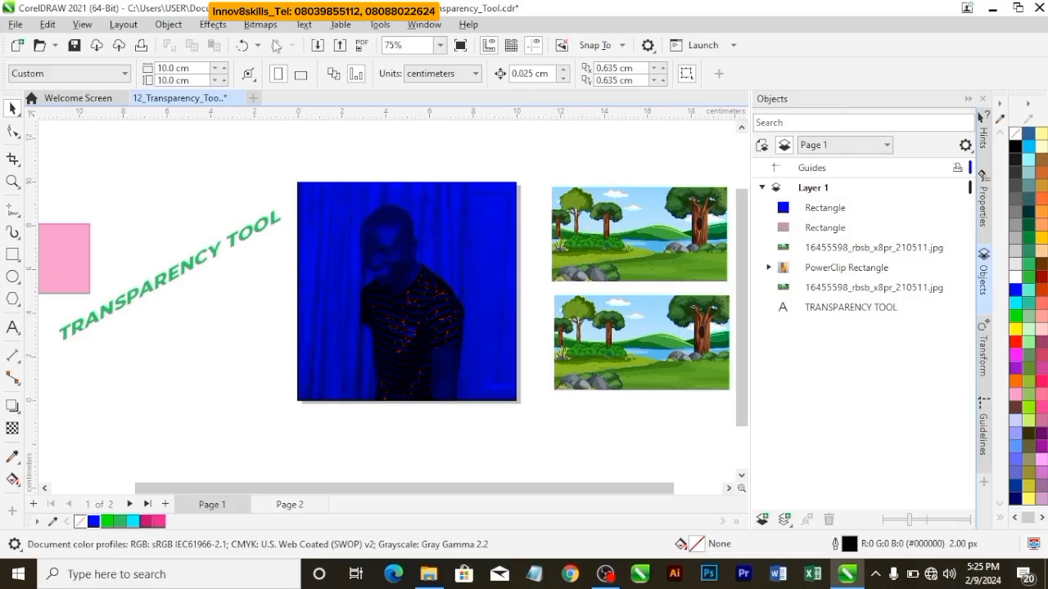
key("ctrl+z")
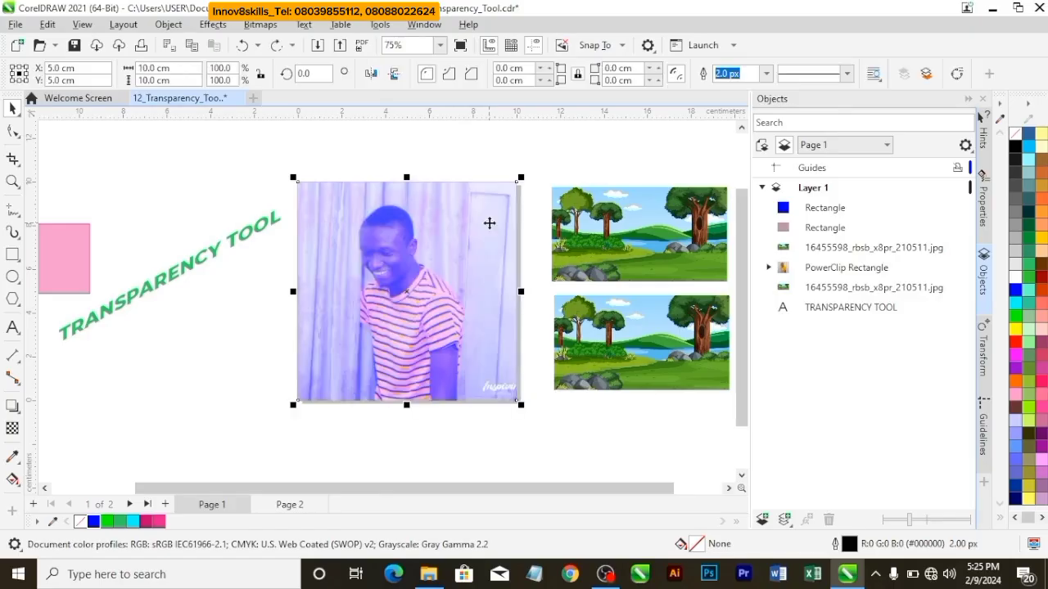
left_click(262, 334)
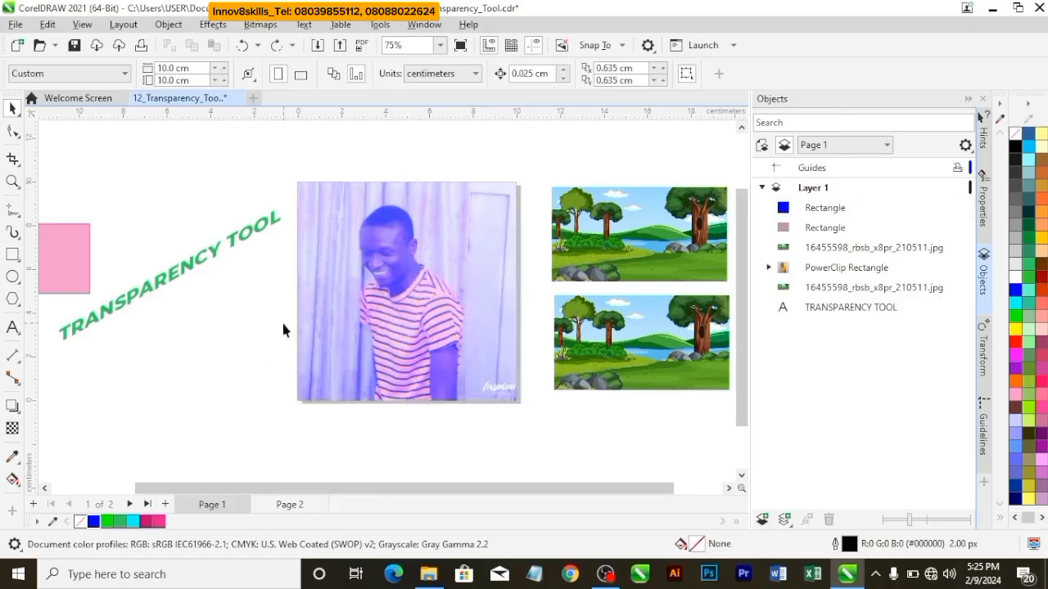
- Go to Page 2 and center the woman's cut-out image on the page over the pink rectangle
left_click(268, 505)
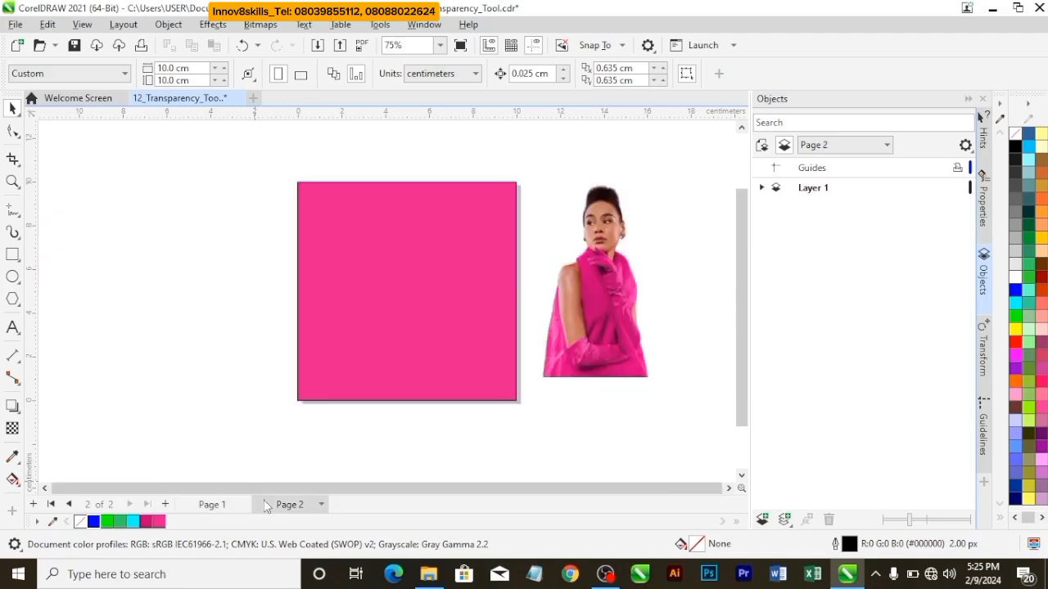
left_click(606, 319)
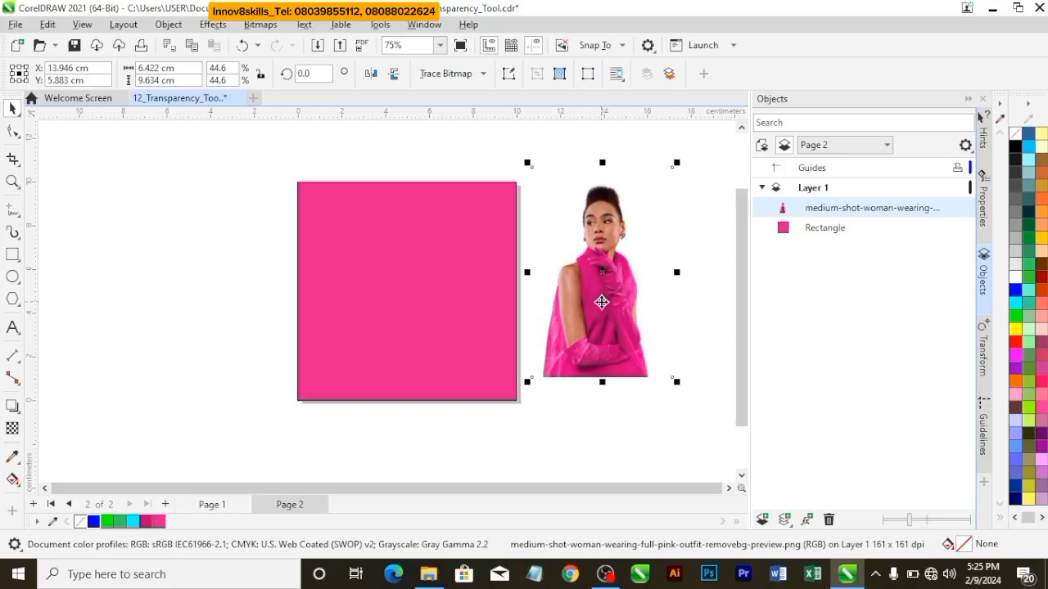
key("p")
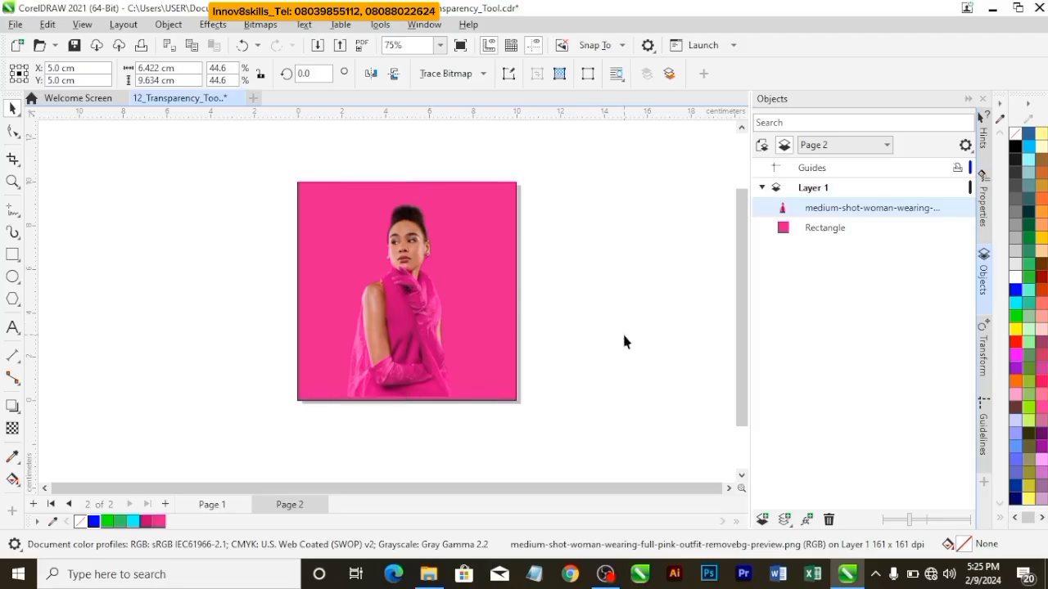
left_click(622, 335)
- Nudge the woman's image straight up until her hair is just below the page's upper edge, and deselect it
left_click(408, 300)
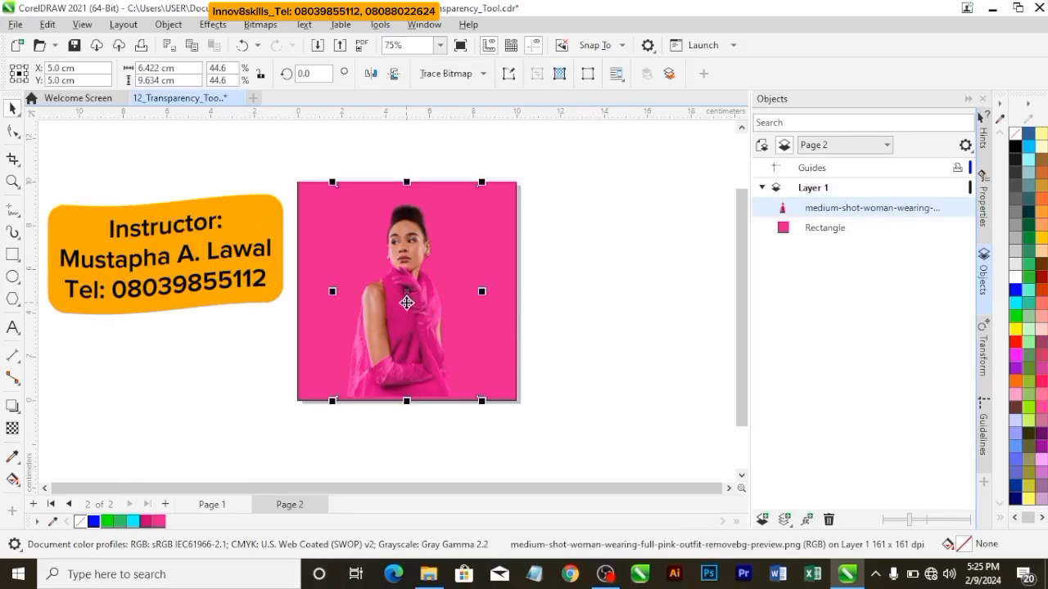
key("Up")
key("Up")
key("Up")
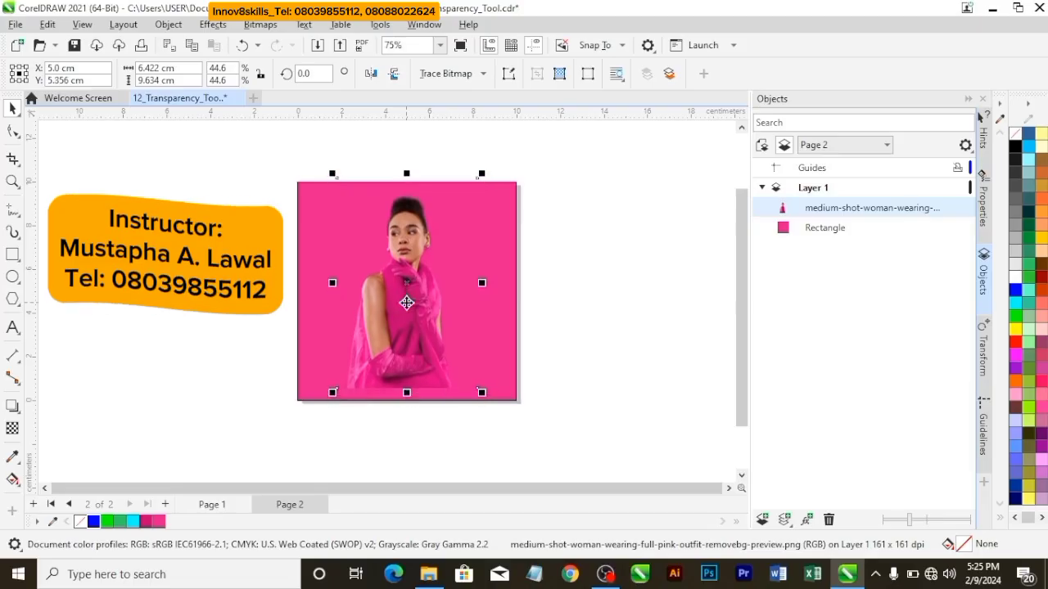
left_click(270, 333)
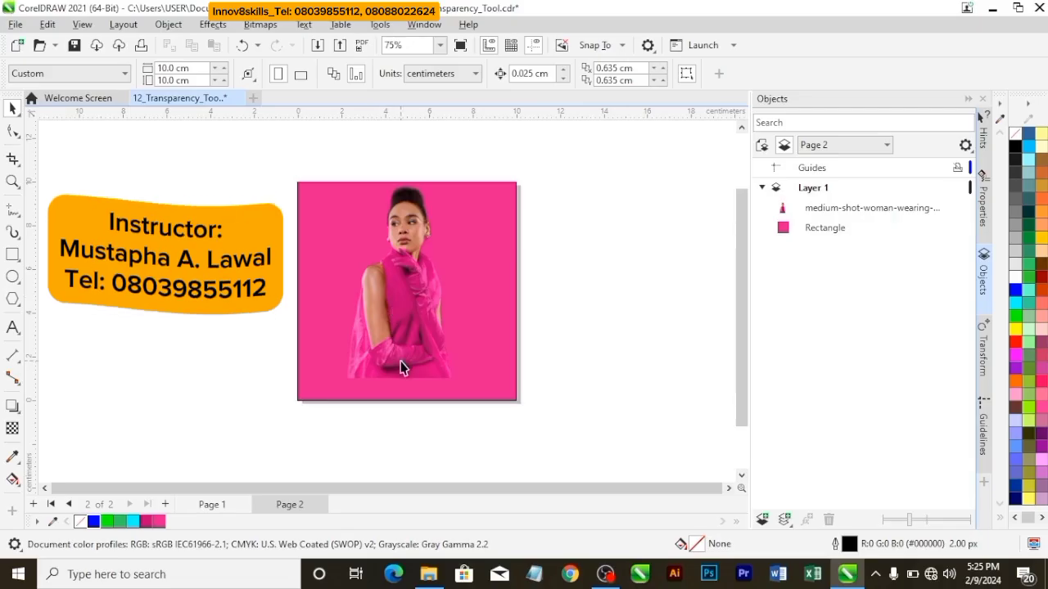
- Apply a vertical linear transparency at -90° to the woman's image, fading from her lower glove to 100 near the page's lower edge
scroll(383, 369, "up", 1)
scroll(389, 366, "up", 2)
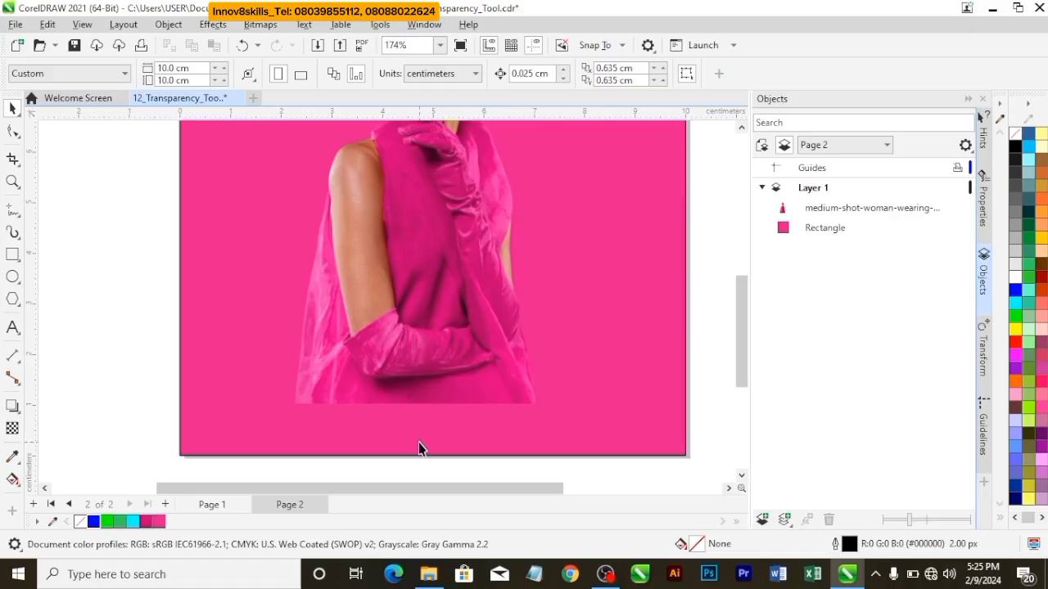
left_click(13, 428)
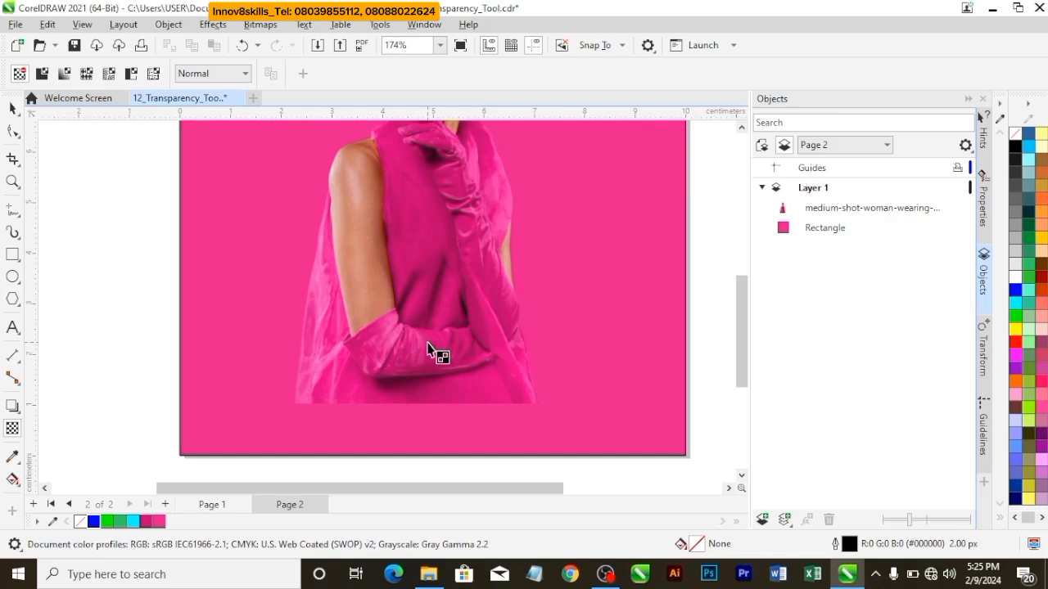
left_click_drag(417, 349, 418, 445)
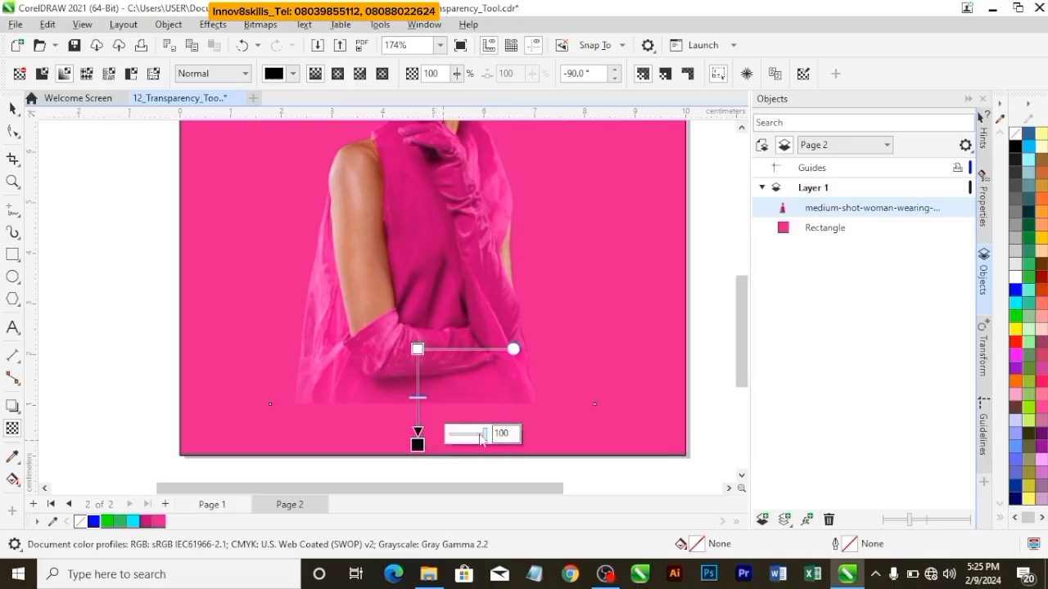
- Set the woman's image fade to 100 transparency at its end node and 0 at its start node
mouse_move(485, 438)
left_mouse_down()
mouse_move(449, 434)
mouse_move(499, 436)
left_mouse_up()
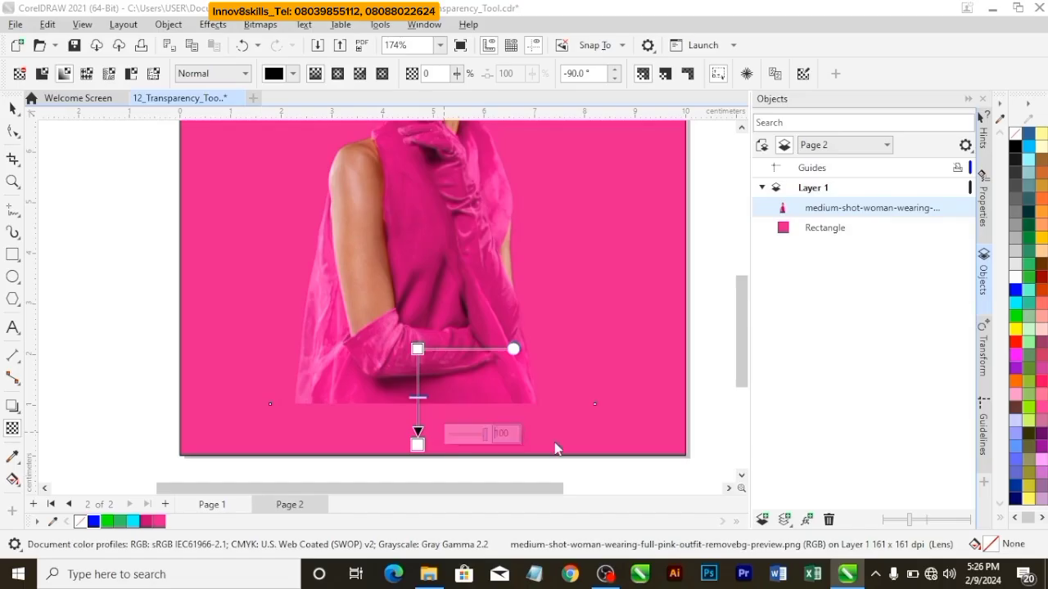
left_click(416, 350)
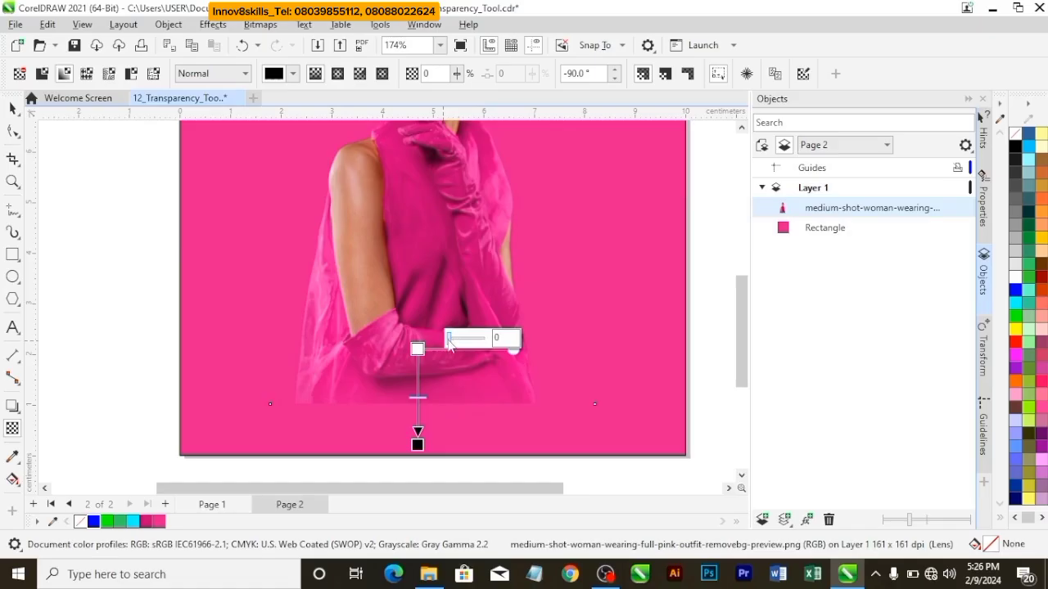
mouse_move(449, 344)
left_mouse_down()
mouse_move(494, 338)
mouse_move(449, 339)
left_mouse_up()
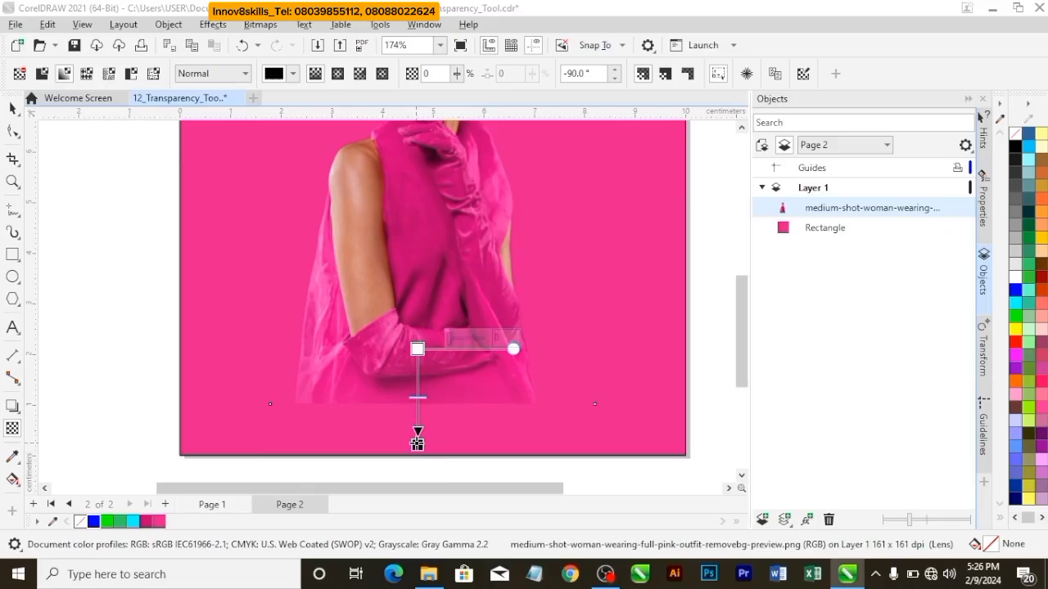
- Shorten the fade by moving its end node up to just above the woman's image's lower edge, and deselect the image
left_click_drag(417, 443, 418, 400)
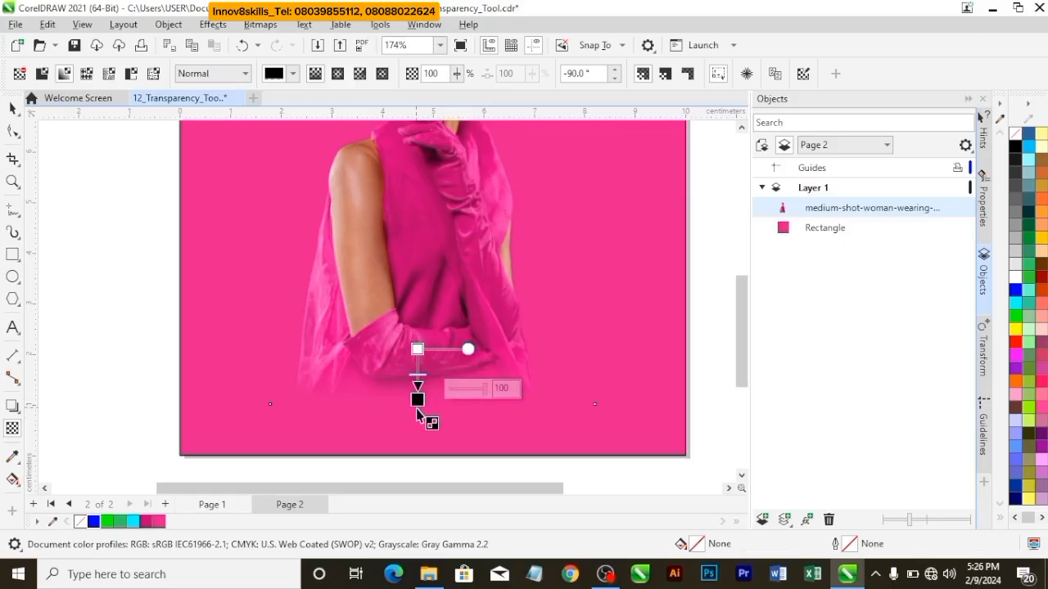
left_click_drag(418, 398, 417, 393)
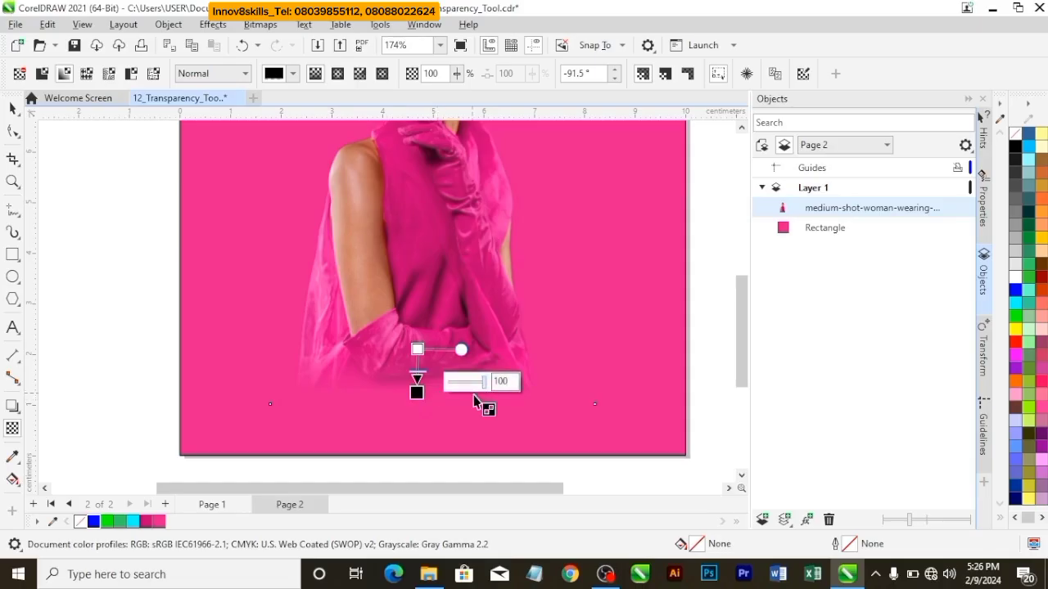
left_click(12, 108)
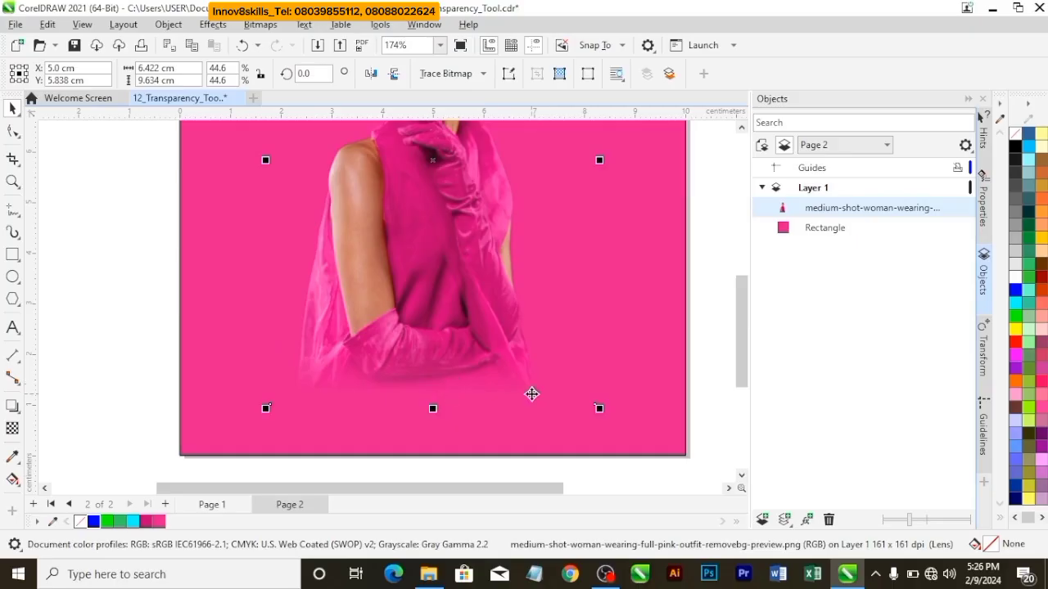
scroll(555, 368, "down", 1)
scroll(557, 372, "down", 1)
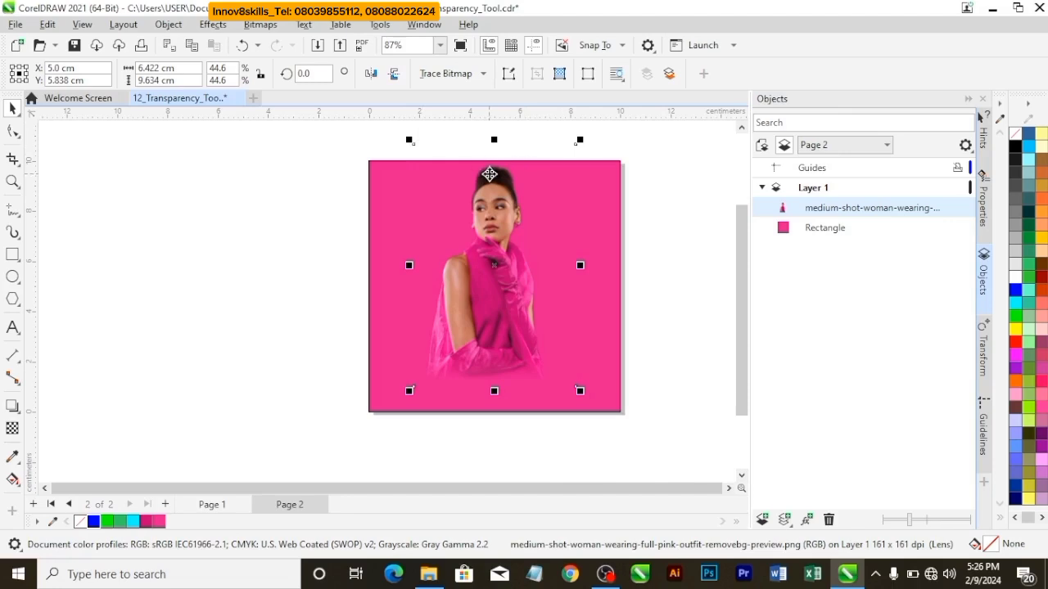
key("shift+F4")
left_click(606, 254)
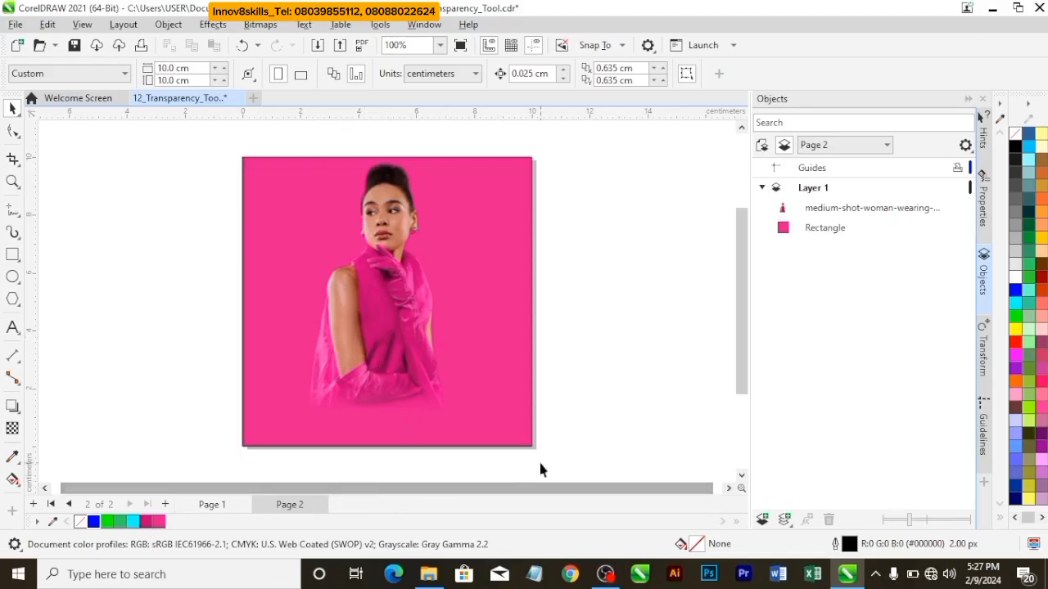
left_click(165, 504)
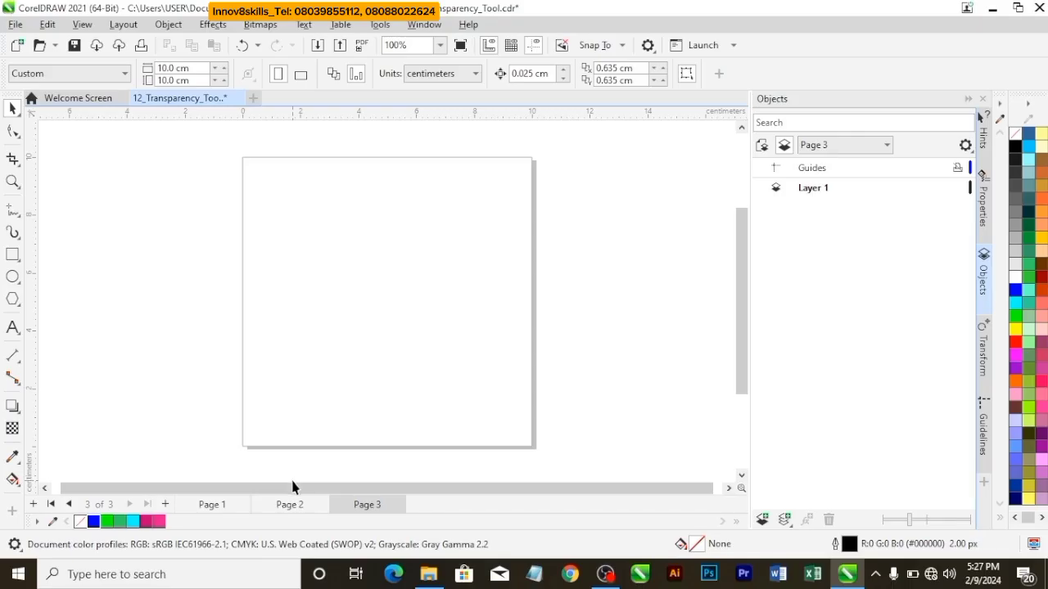
key("ctrl+z")
left_click(366, 337)
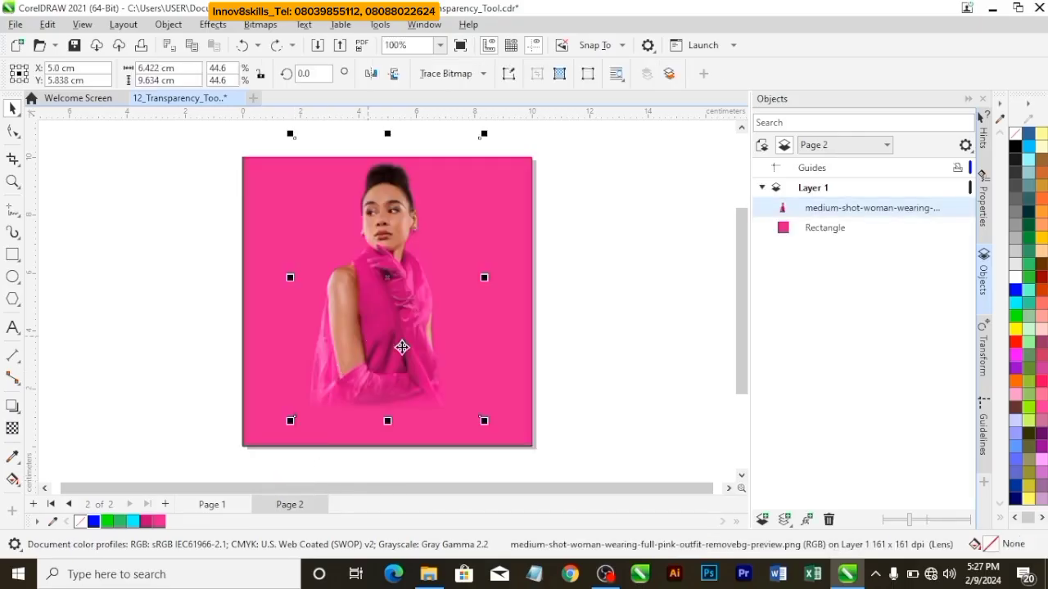
left_click(527, 390)
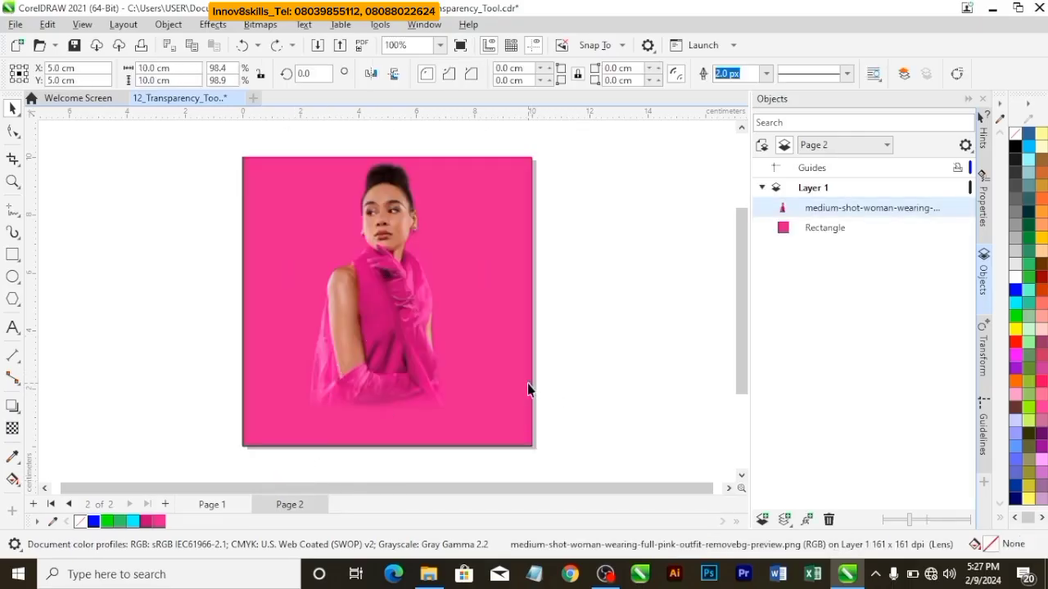
- Duplicate Page 2 together with its contents, compare the two pages and return to the copy
right_click(312, 502)
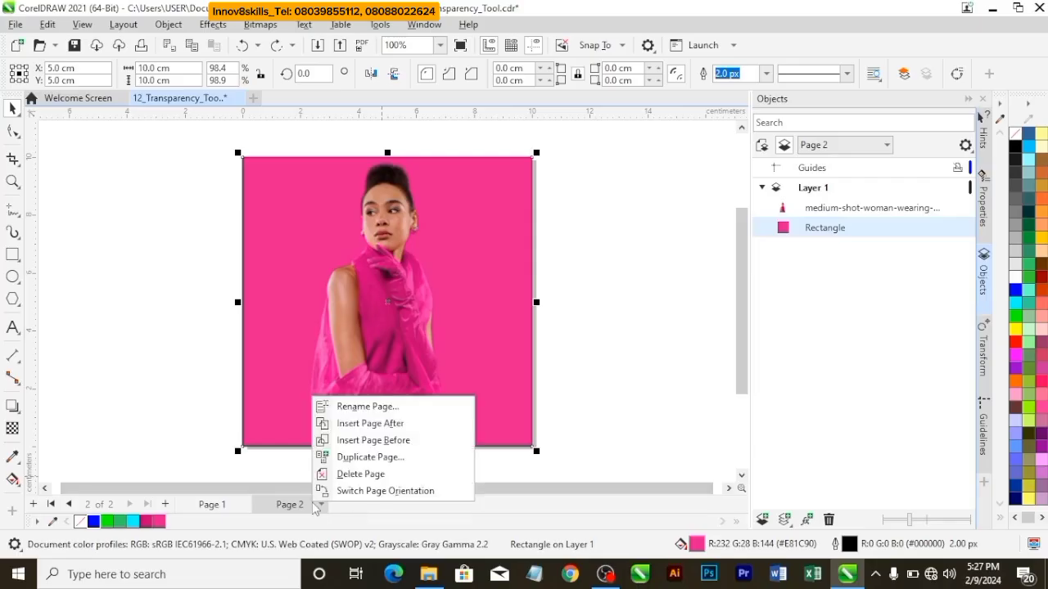
left_click(370, 455)
left_click(501, 304)
left_click(519, 328)
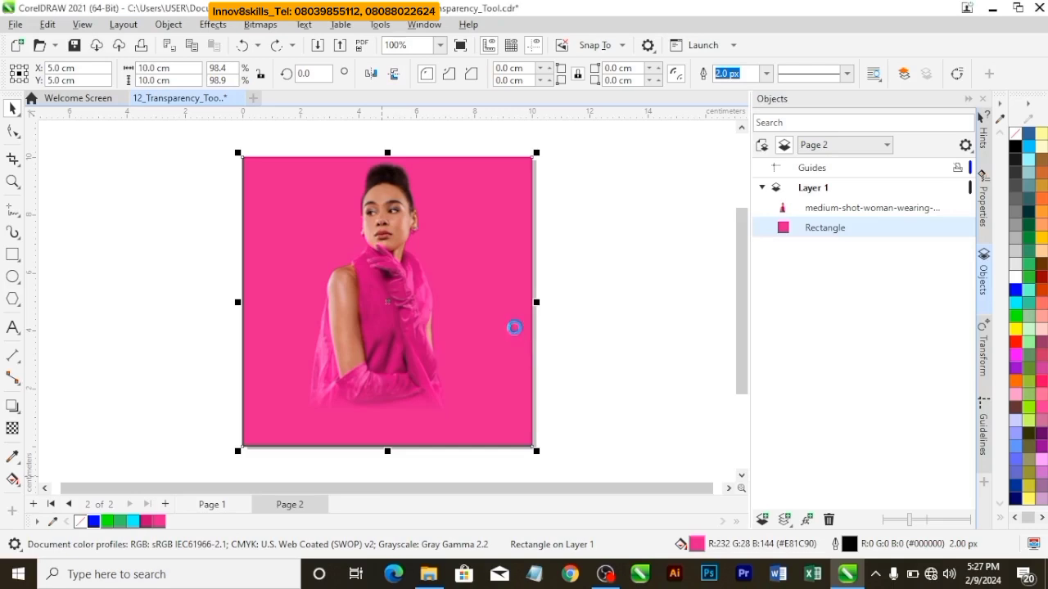
left_click(393, 328)
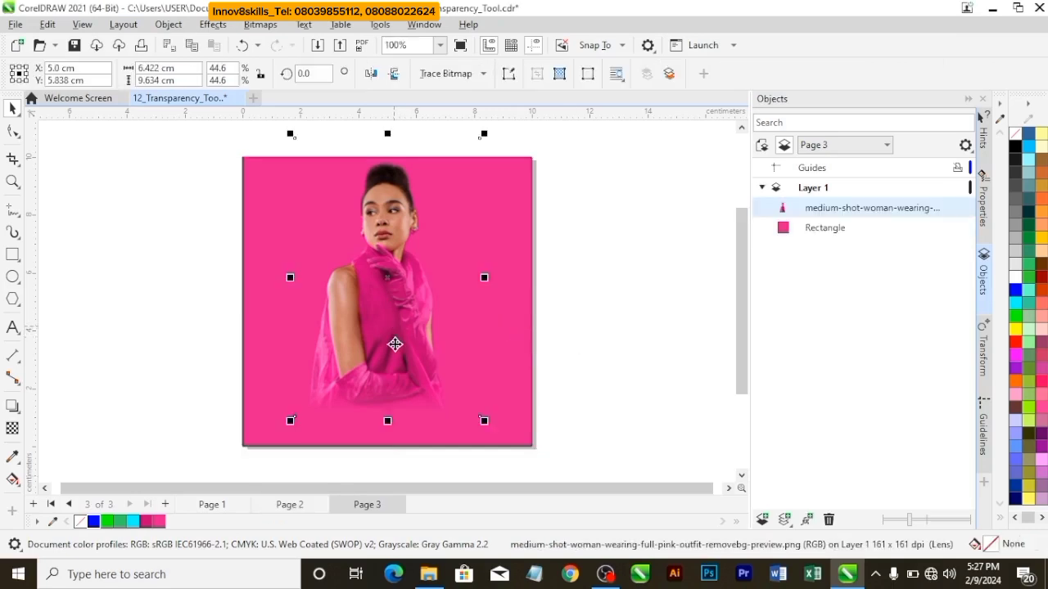
left_click(307, 503)
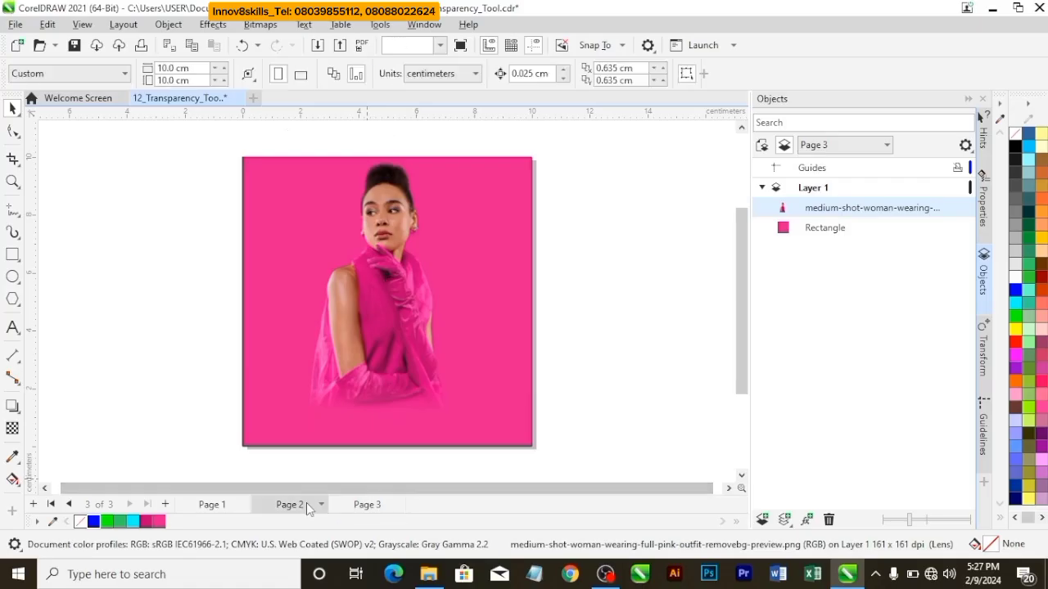
left_click(362, 506)
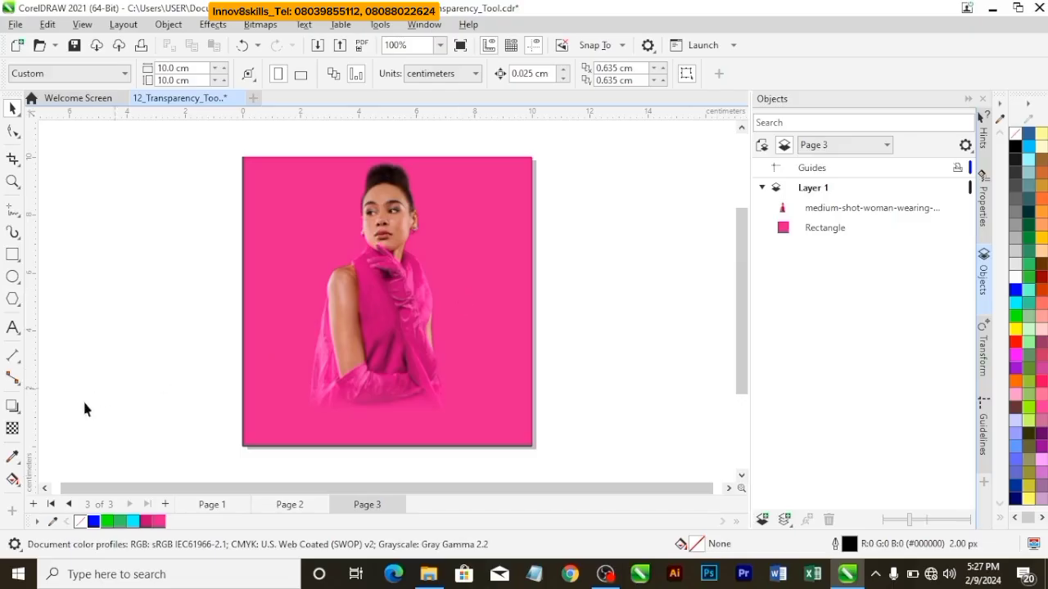
- Try a horizontal linear transparency at 0° on Page 3's woman's image, starting at her raised forearm, and undo it
left_click(12, 429)
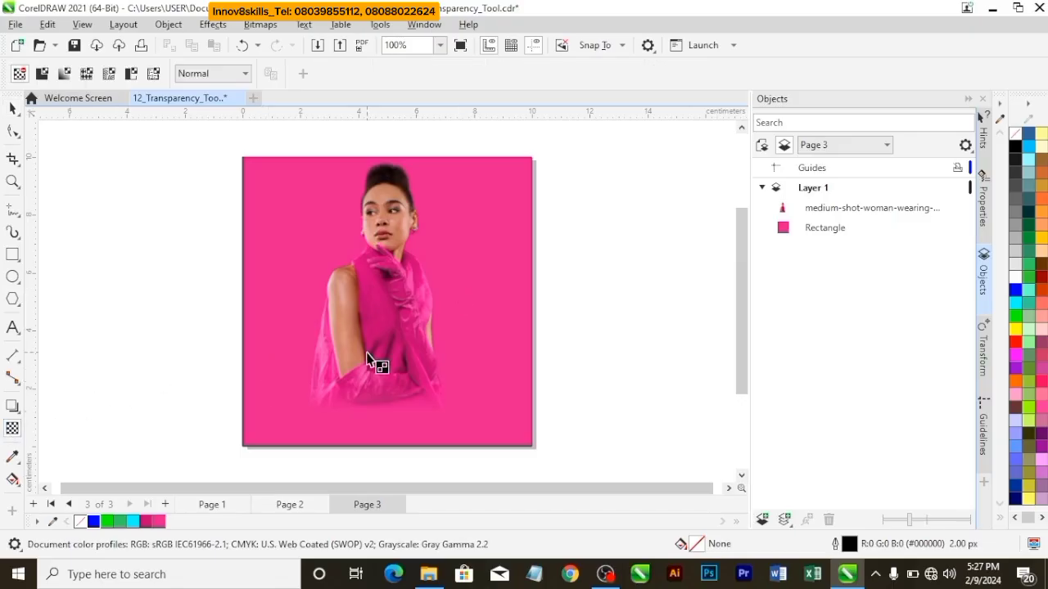
left_click_drag(378, 387, 378, 410)
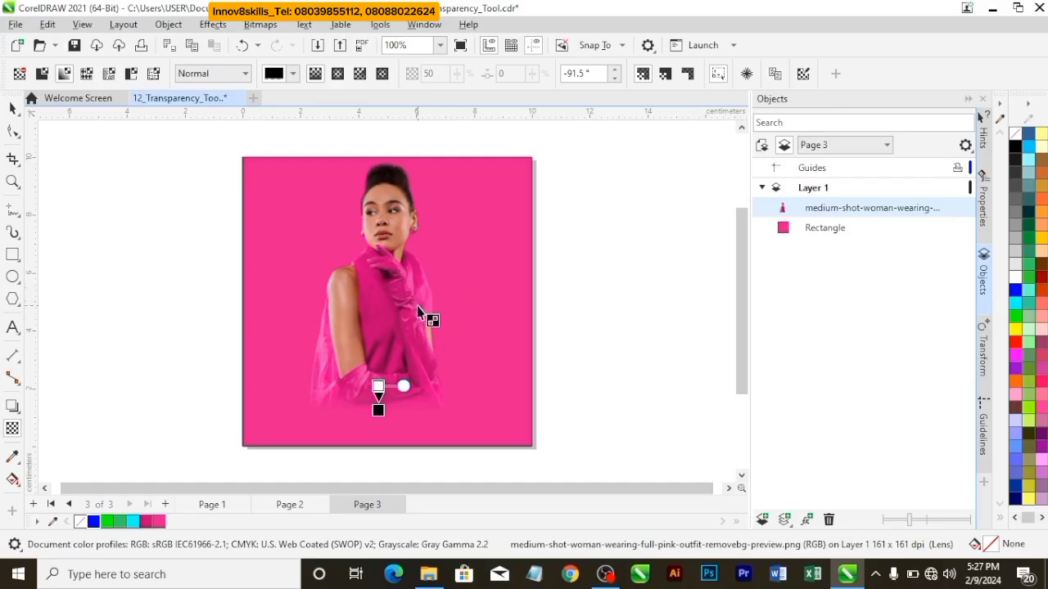
left_click_drag(416, 306, 498, 305)
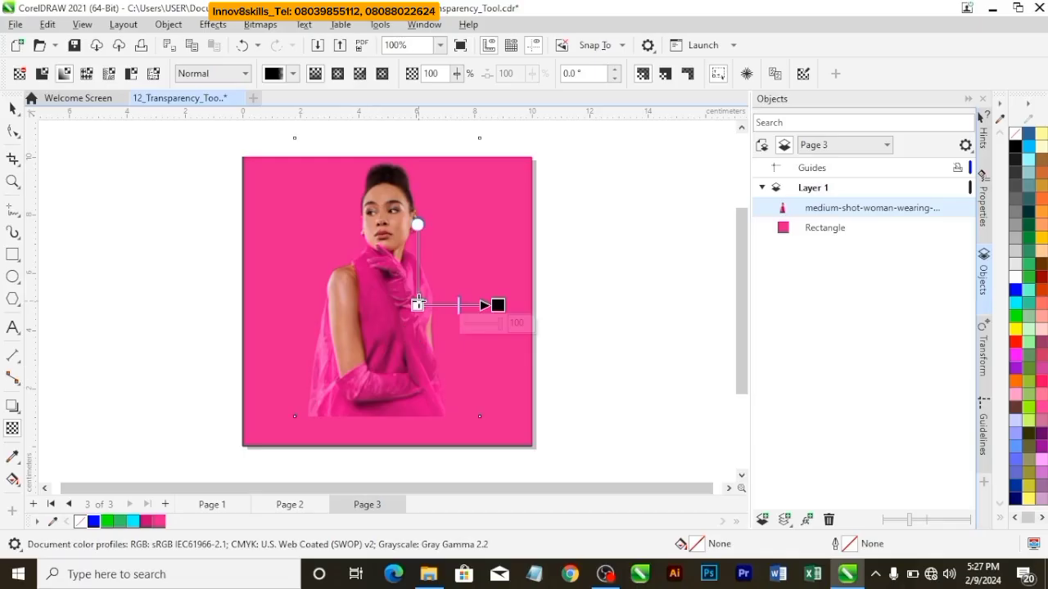
key("ctrl+z")
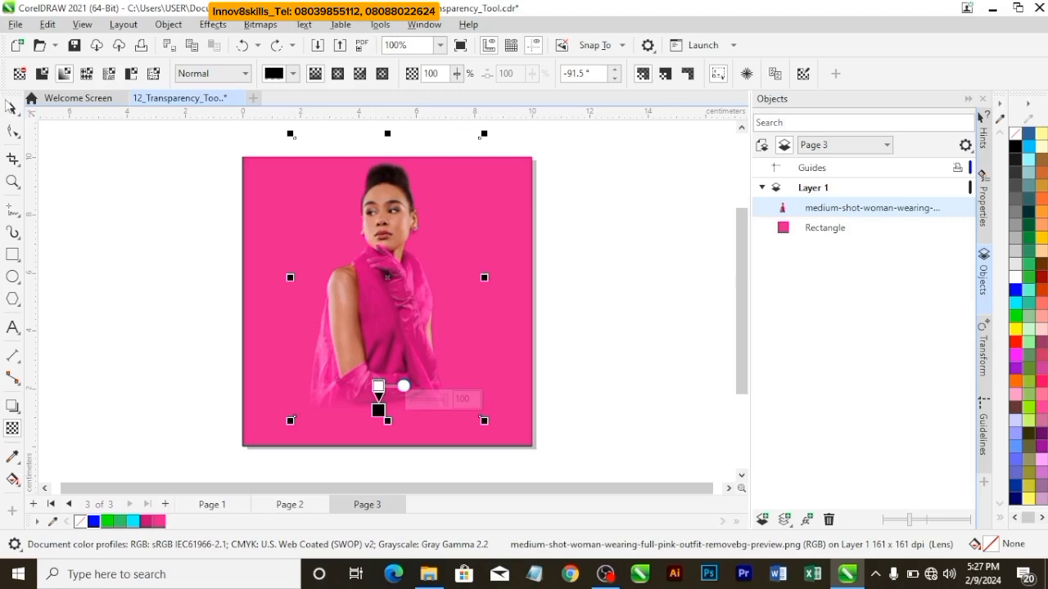
left_click(11, 107)
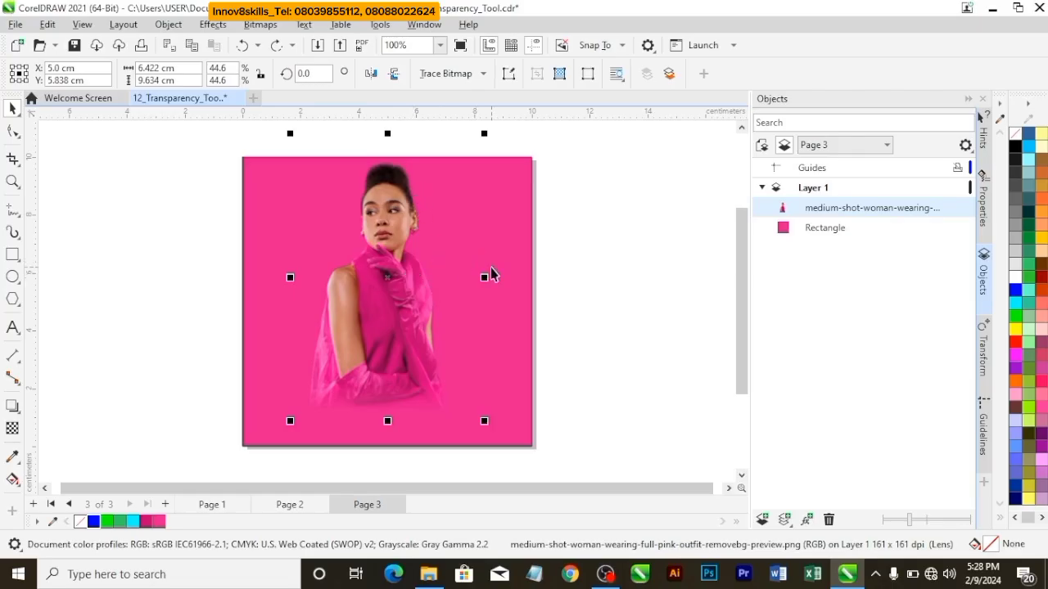
- Convert the woman's image on Page 3 to a 300 dpi bitmap with anti-aliasing and a transparent background, and deselect it
left_click(270, 27)
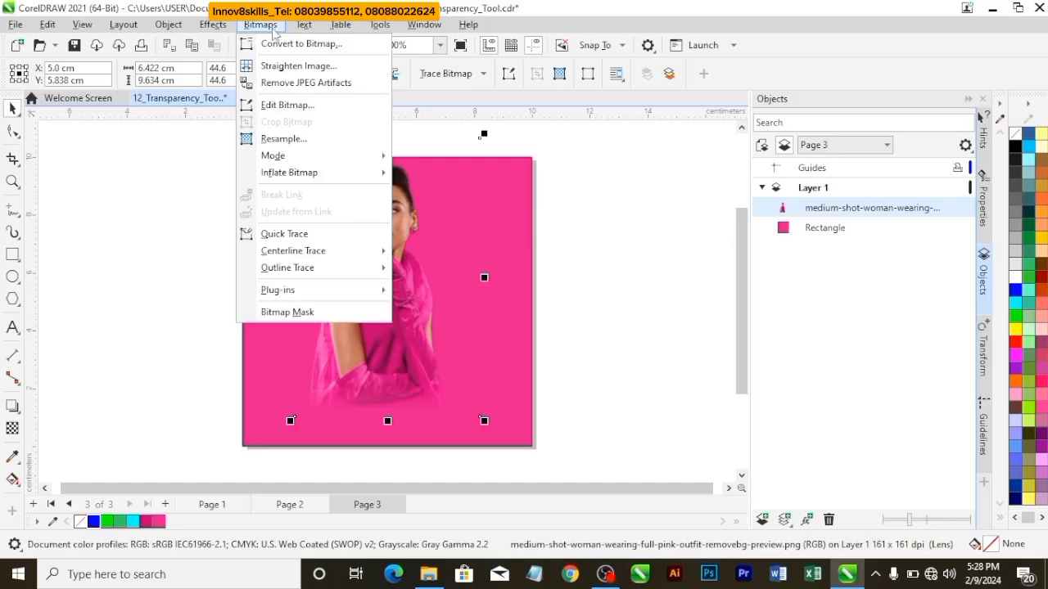
left_click(300, 45)
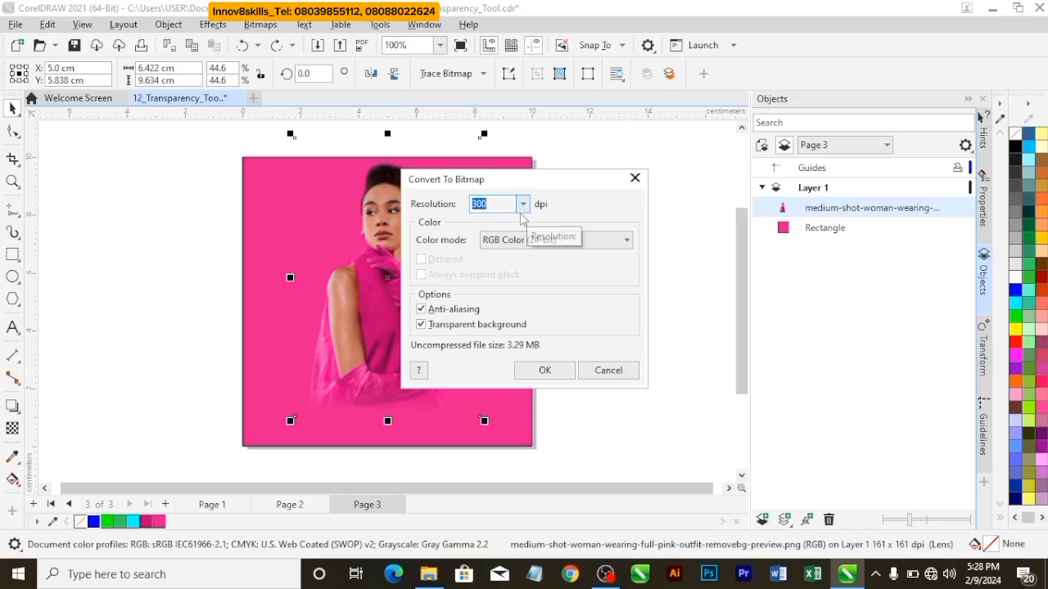
left_click(543, 371)
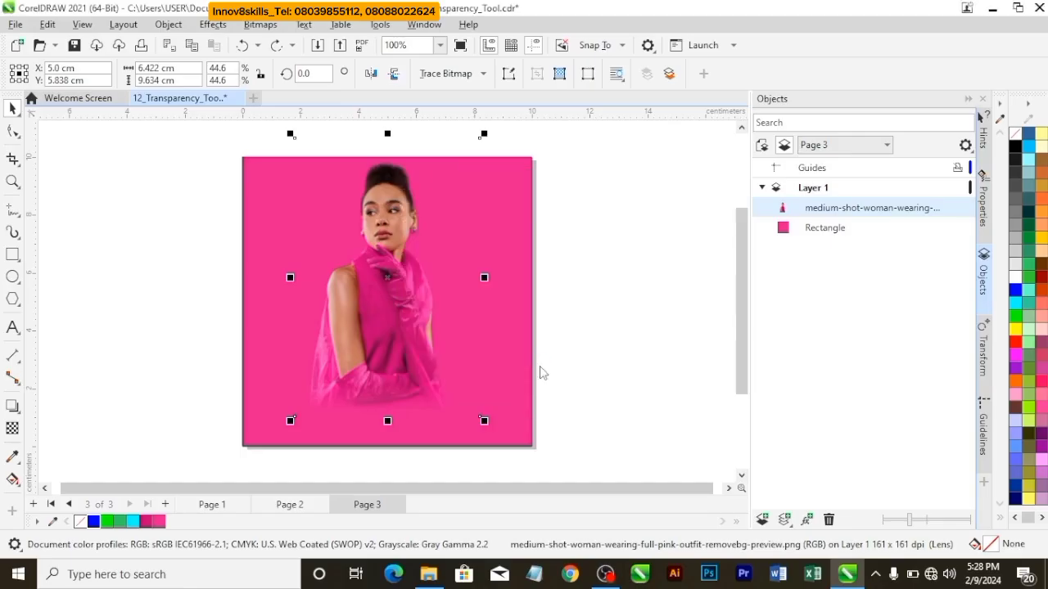
left_click(548, 331)
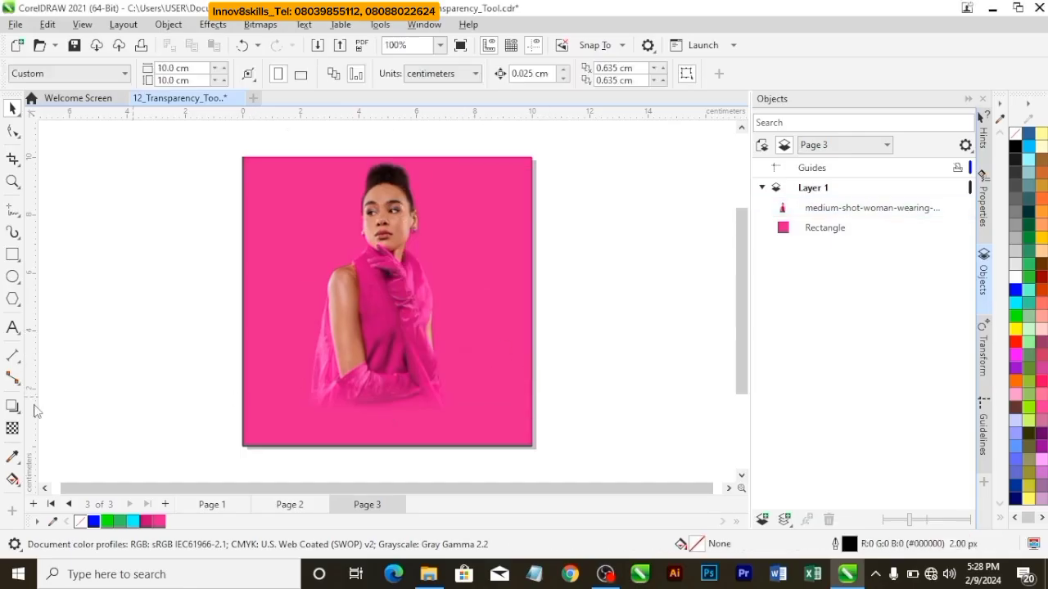
- Apply a short, nearly horizontal transparency at about -2.2° to the converted image, fading outward from her raised forearm to 100, and deselect it
left_click(13, 429)
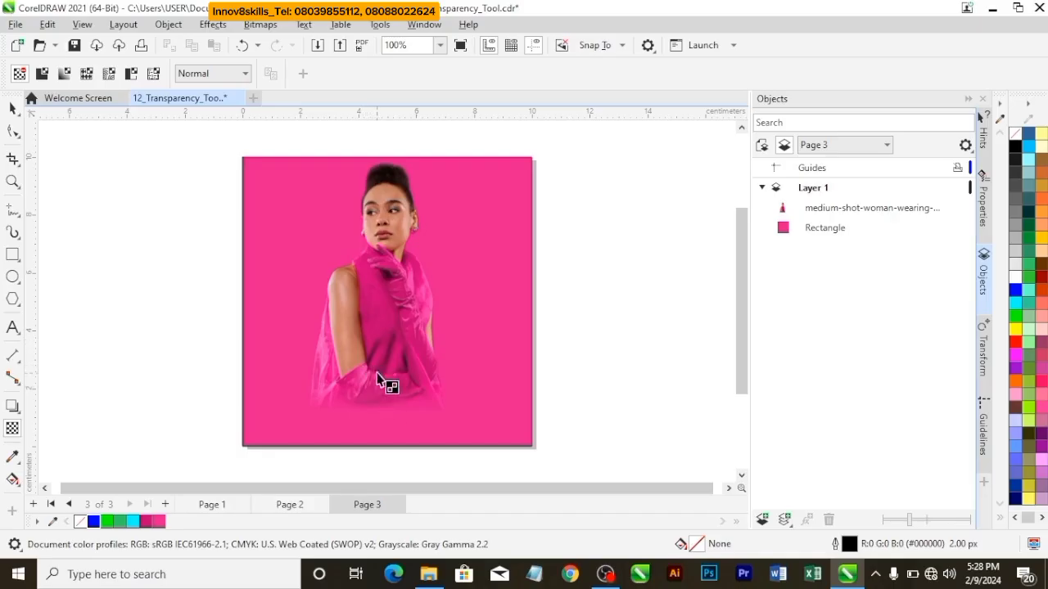
left_click(411, 301)
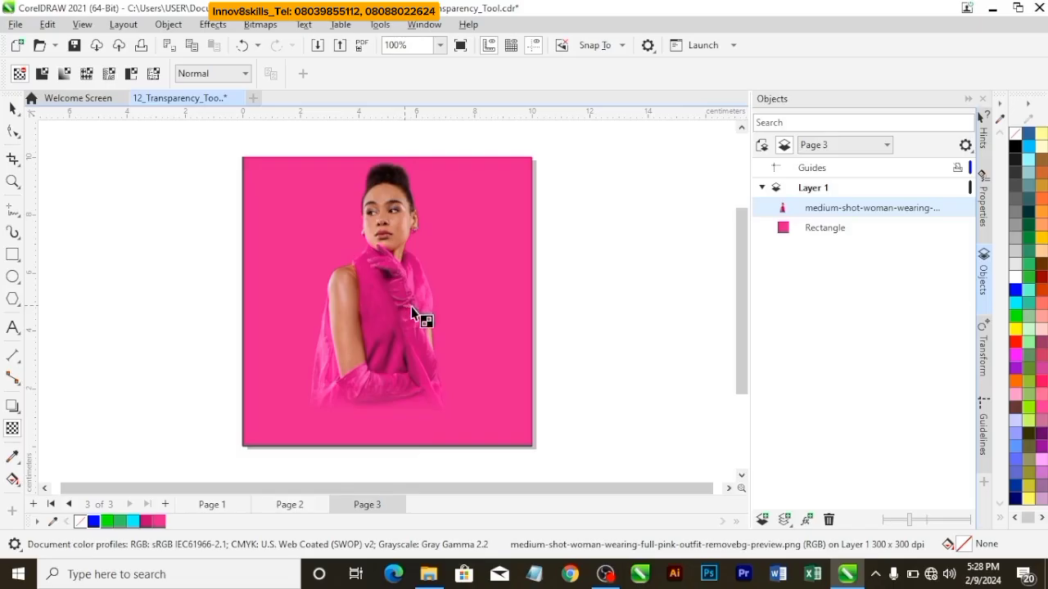
left_click_drag(404, 305, 430, 306)
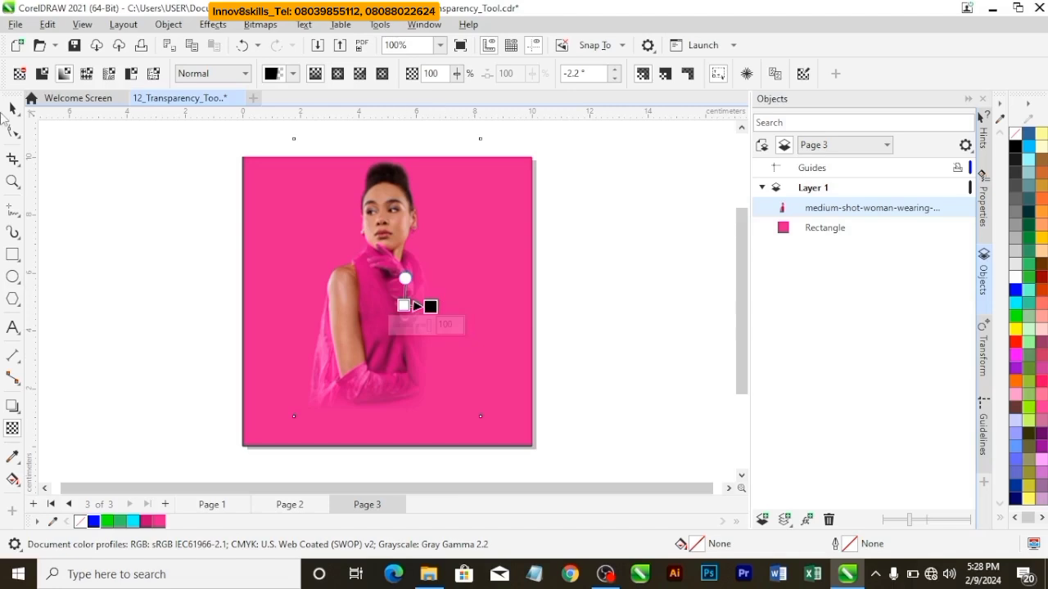
left_click(12, 107)
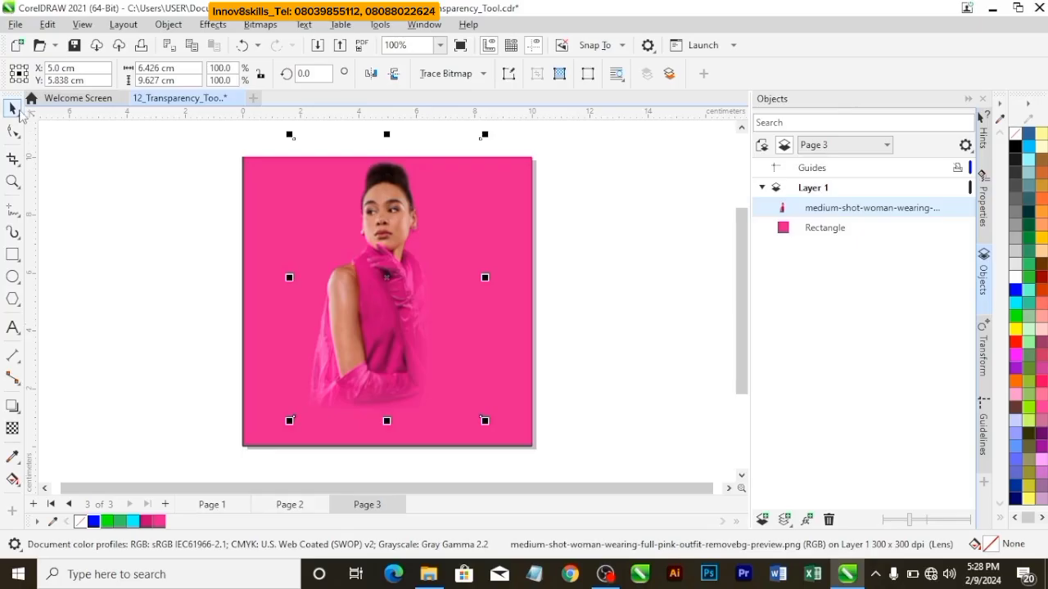
left_click(119, 211)
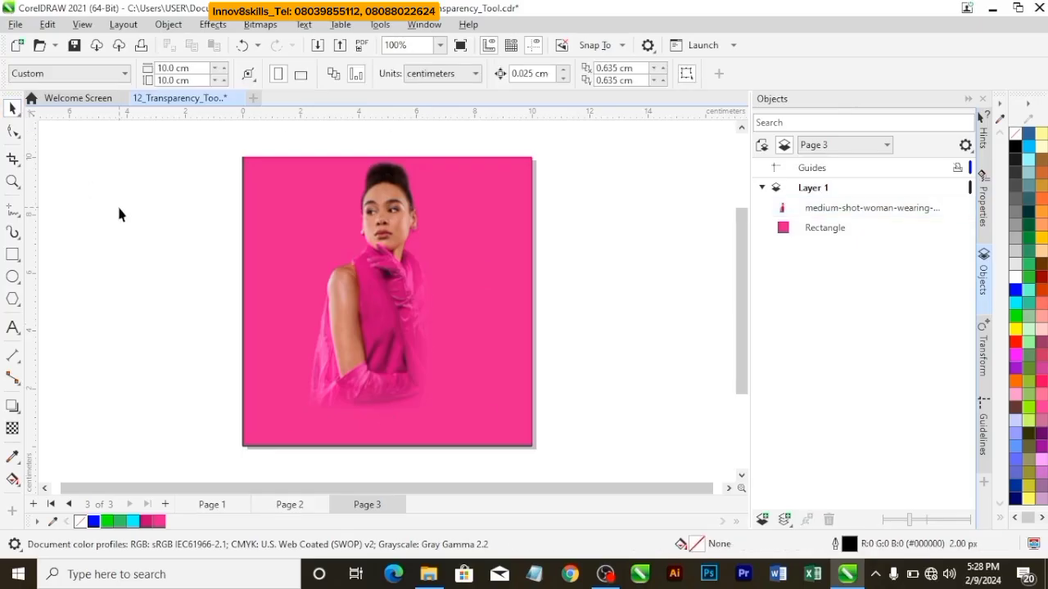
- Undo the sideways fade and the bitmap conversion of the woman's image
key("ctrl+z")
key("ctrl+z")
key("ctrl+z")
key("ctrl+z")
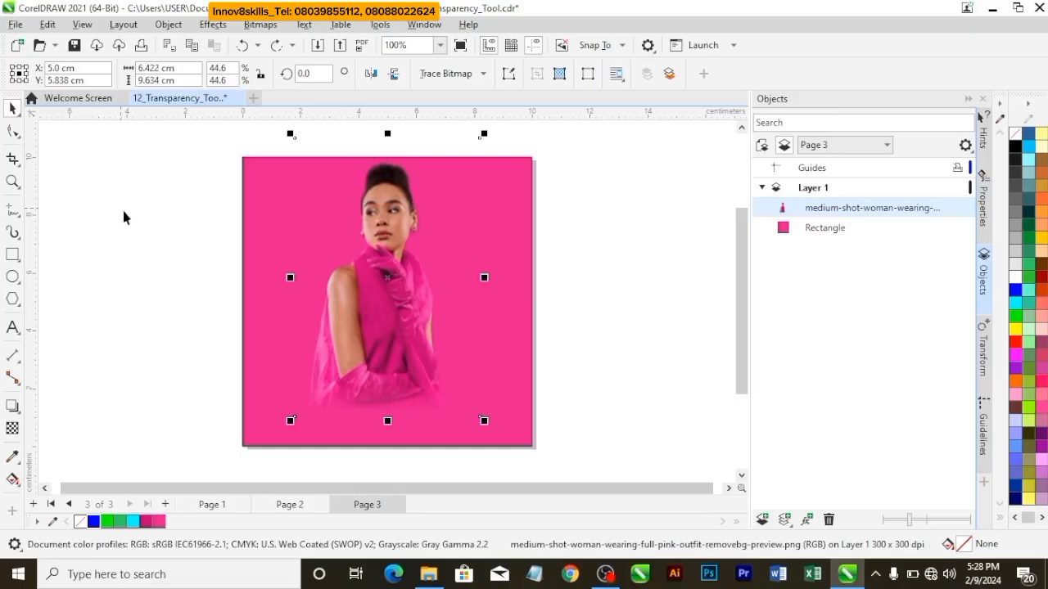